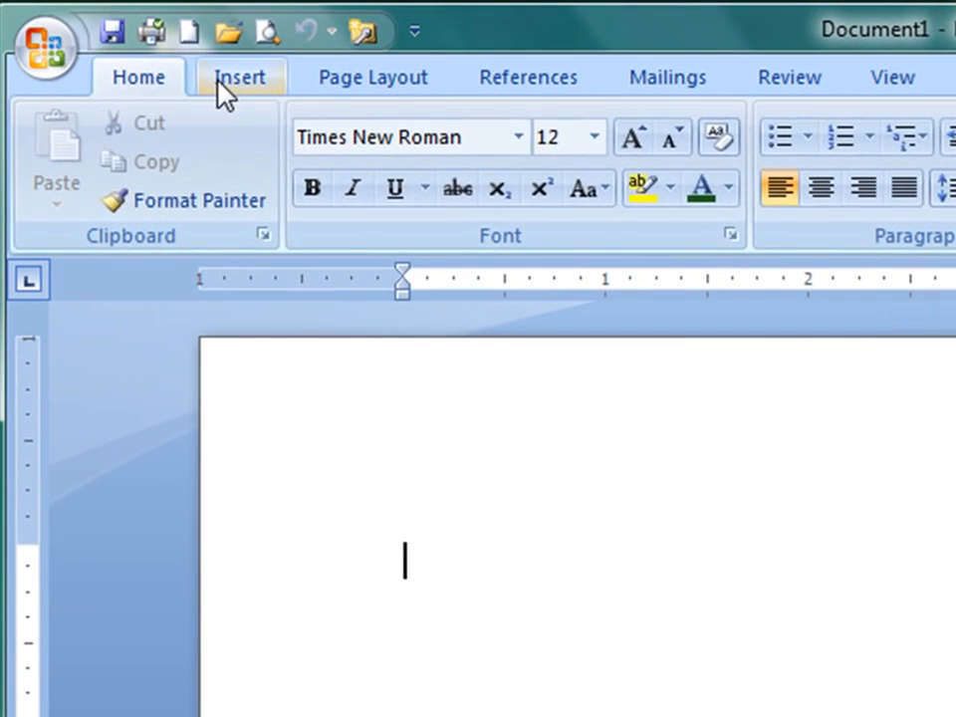
Step: Insert a table with 4 columns and 7 rows into the blank document
{"action": "left_click", "coordinate": [201, 76]}
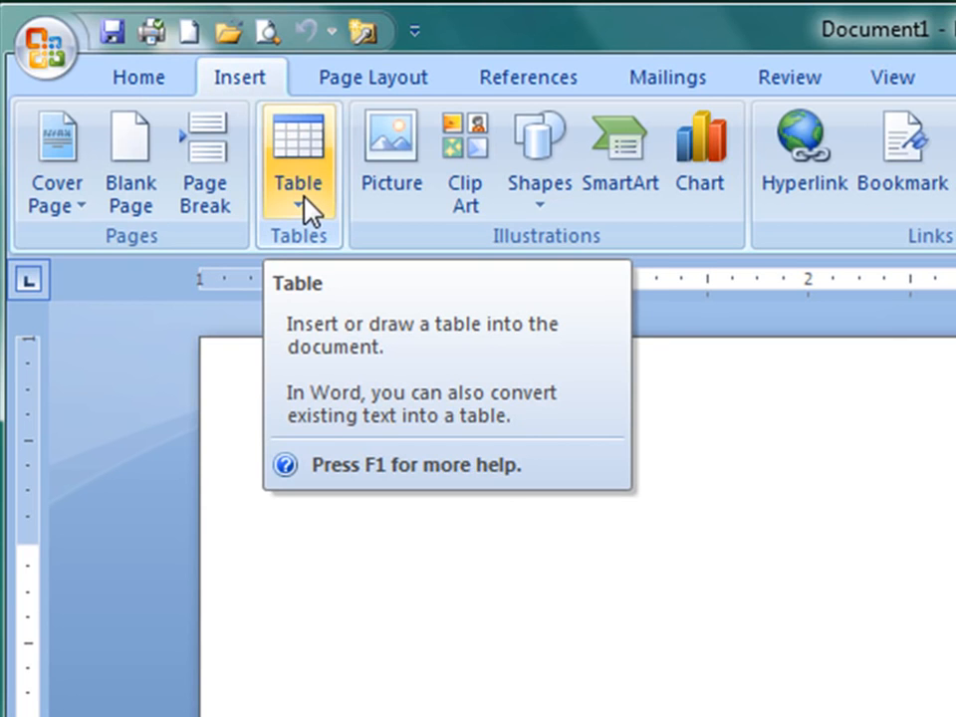
{"action": "left_click", "coordinate": [305, 199]}
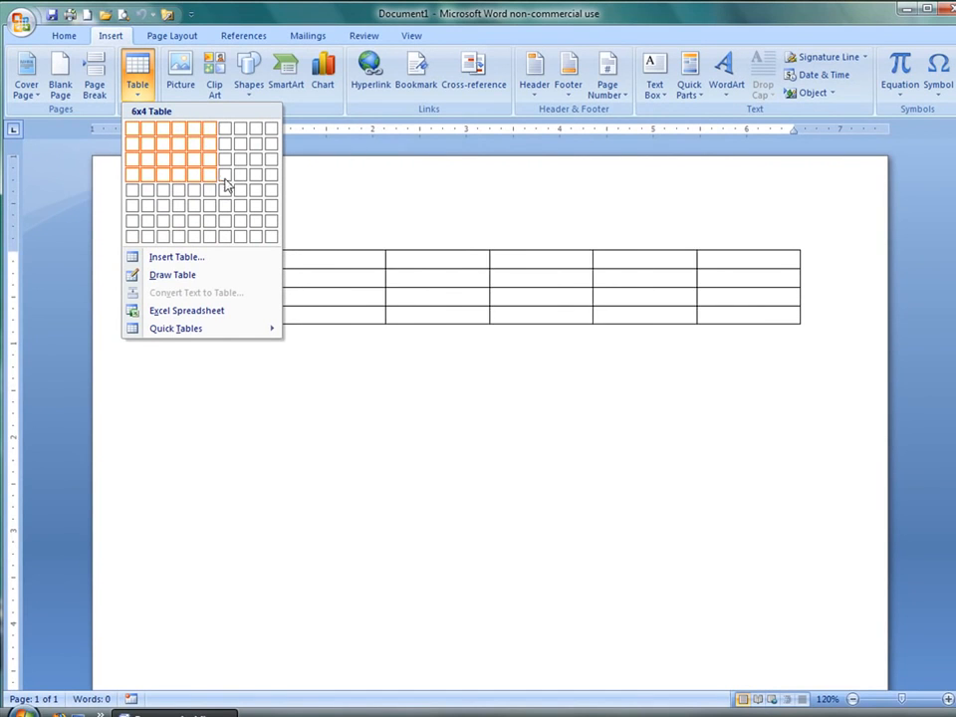
{"action": "left_click", "coordinate": [185, 261]}
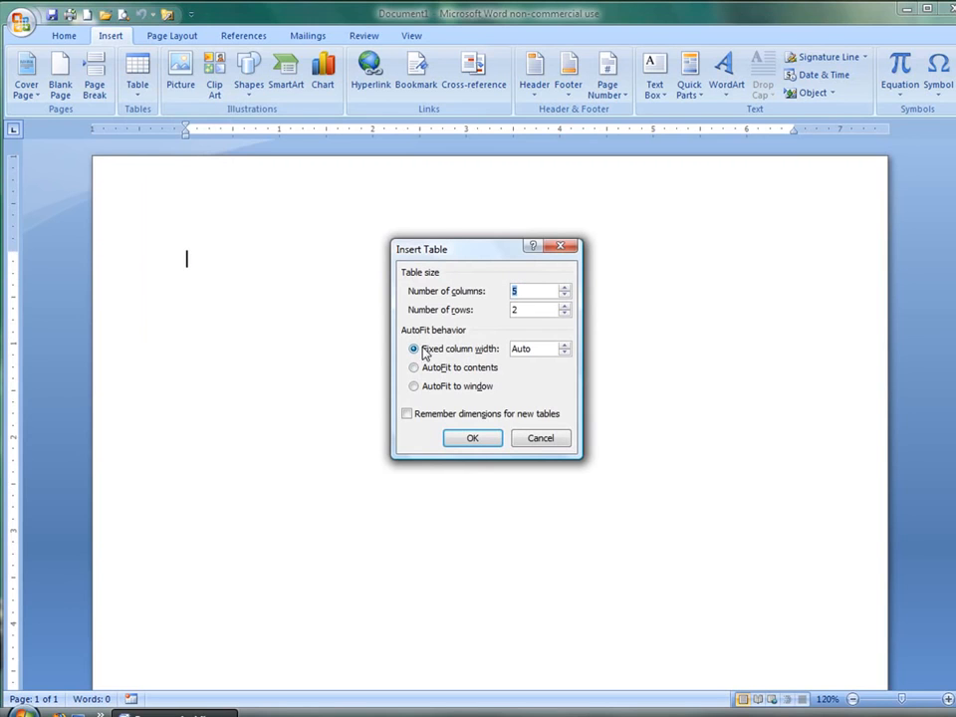
{"action": "left_click", "coordinate": [539, 444]}
{"action": "left_click", "coordinate": [130, 99]}
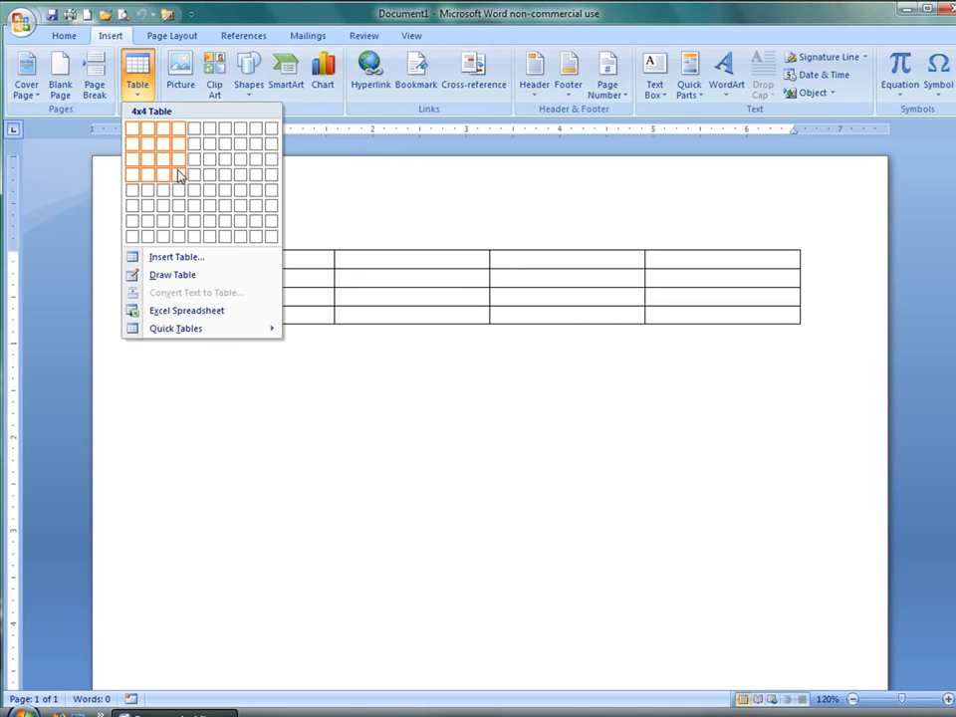
{"action": "left_click", "coordinate": [182, 220]}
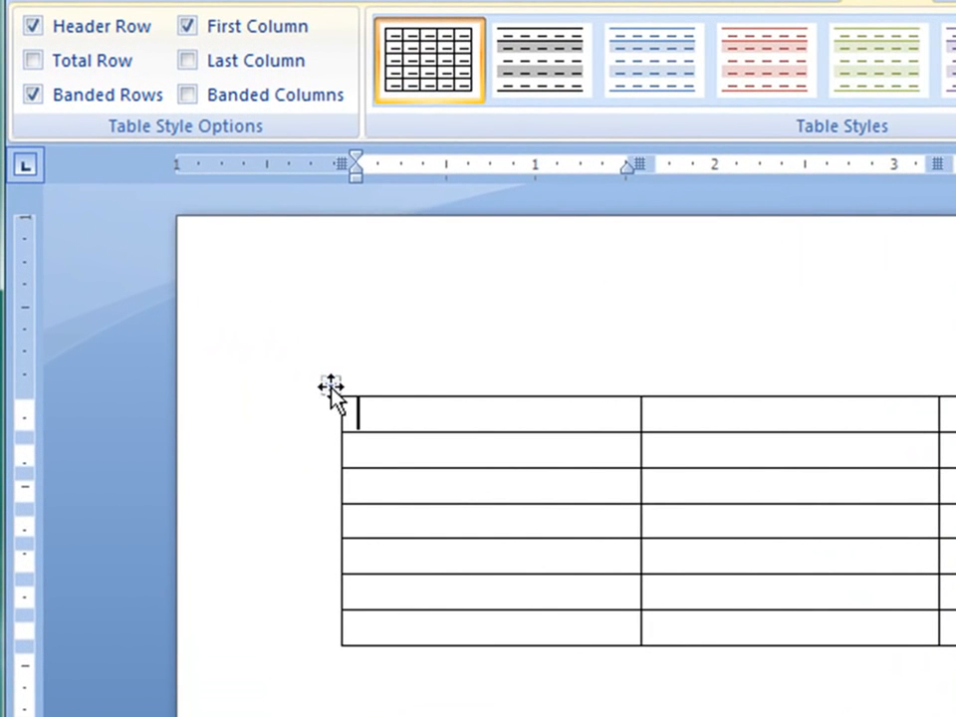
Step: Select the whole table and set its font to Calibri (Body) at size 12
{"action": "left_click", "coordinate": [331, 387]}
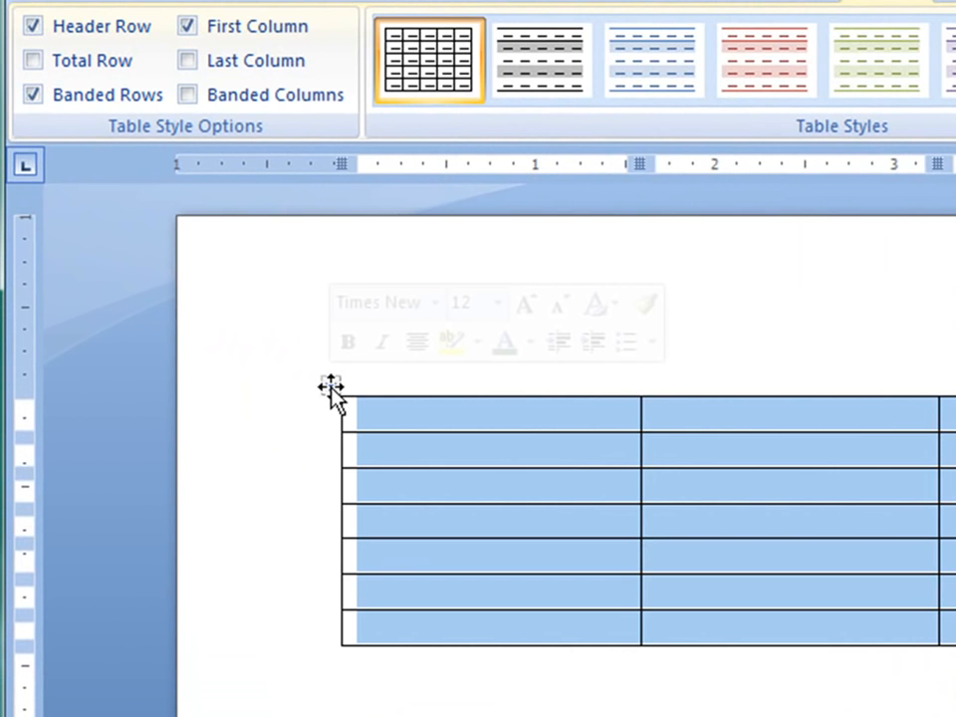
{"action": "left_click", "coordinate": [105, 5]}
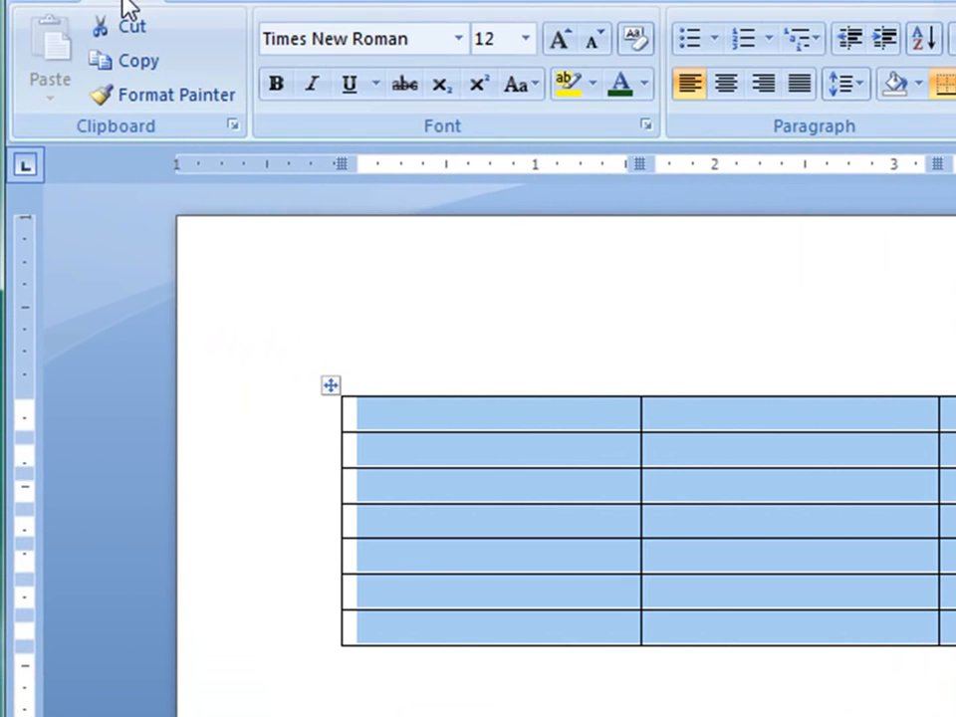
{"action": "left_click", "coordinate": [460, 47]}
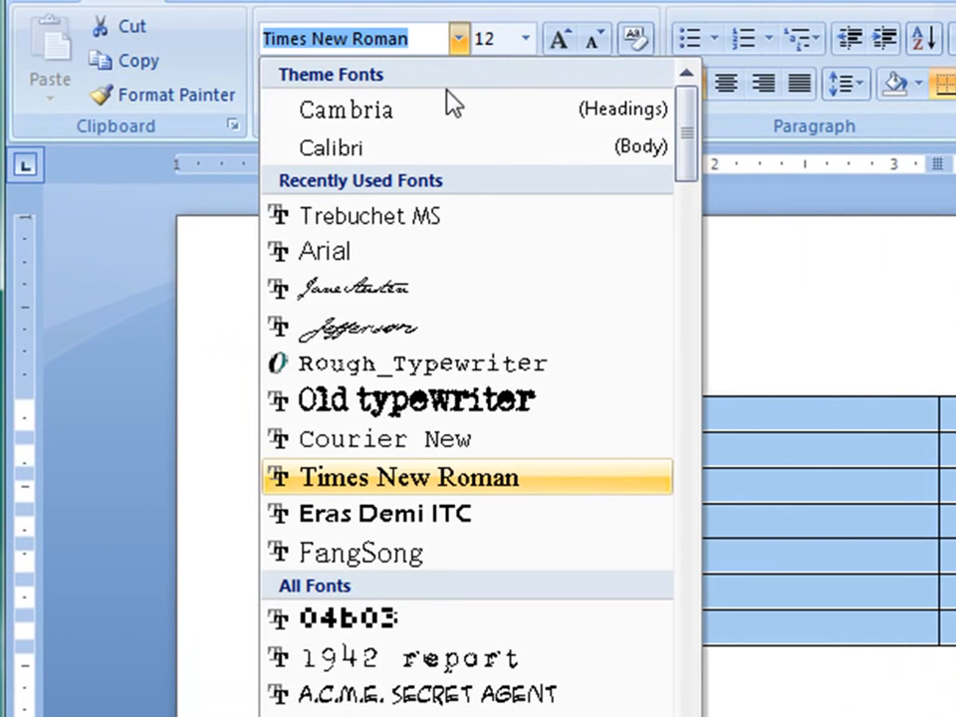
{"action": "left_click", "coordinate": [429, 149]}
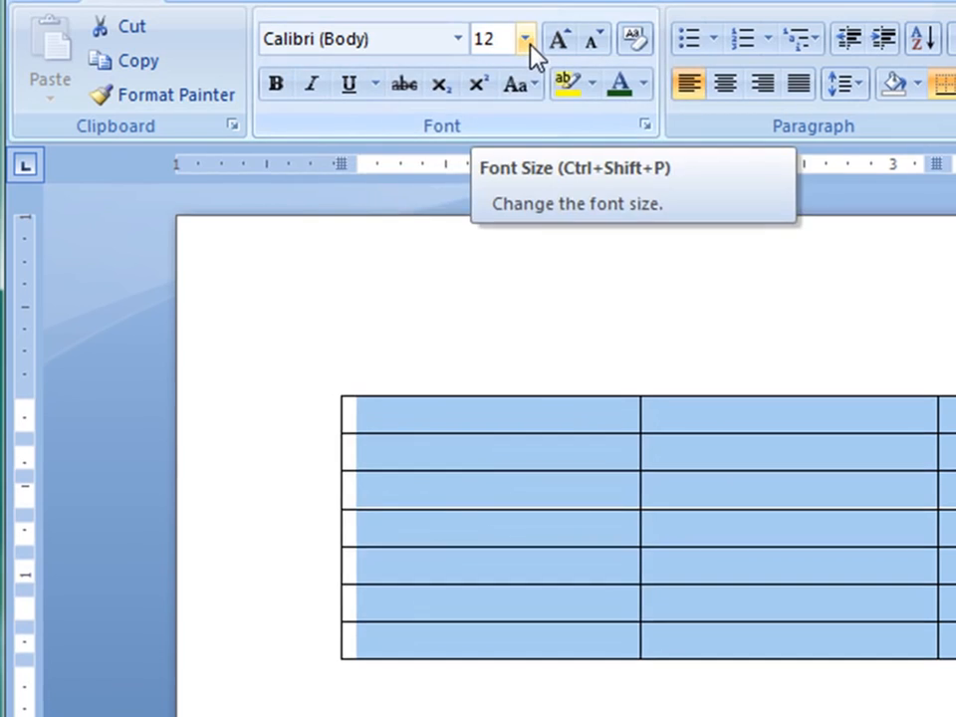
{"action": "left_click", "coordinate": [525, 39]}
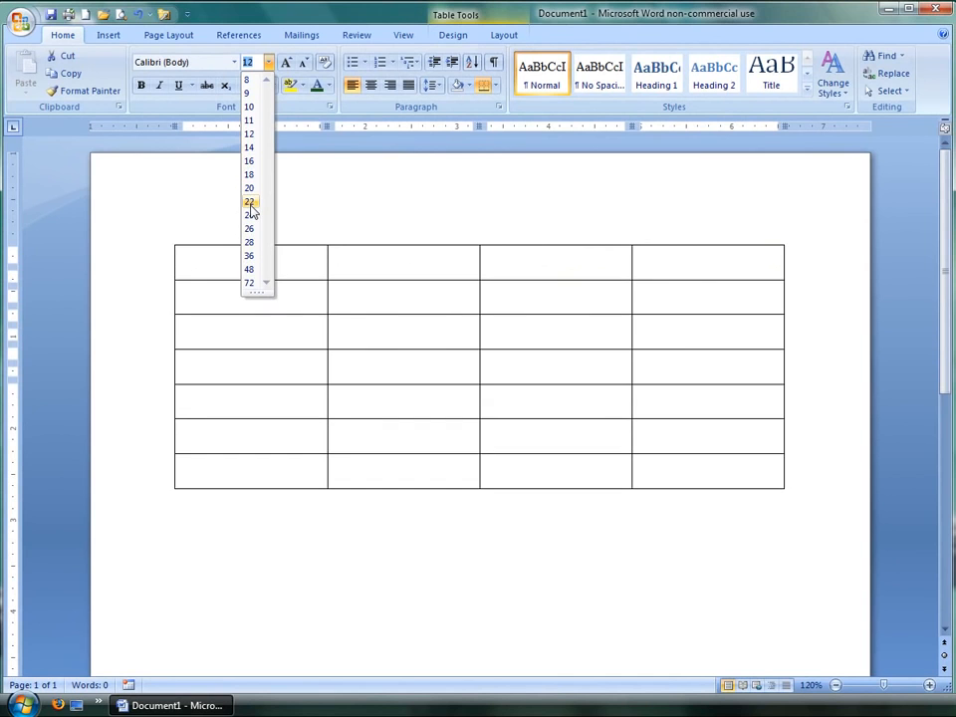
{"action": "left_click", "coordinate": [258, 133]}
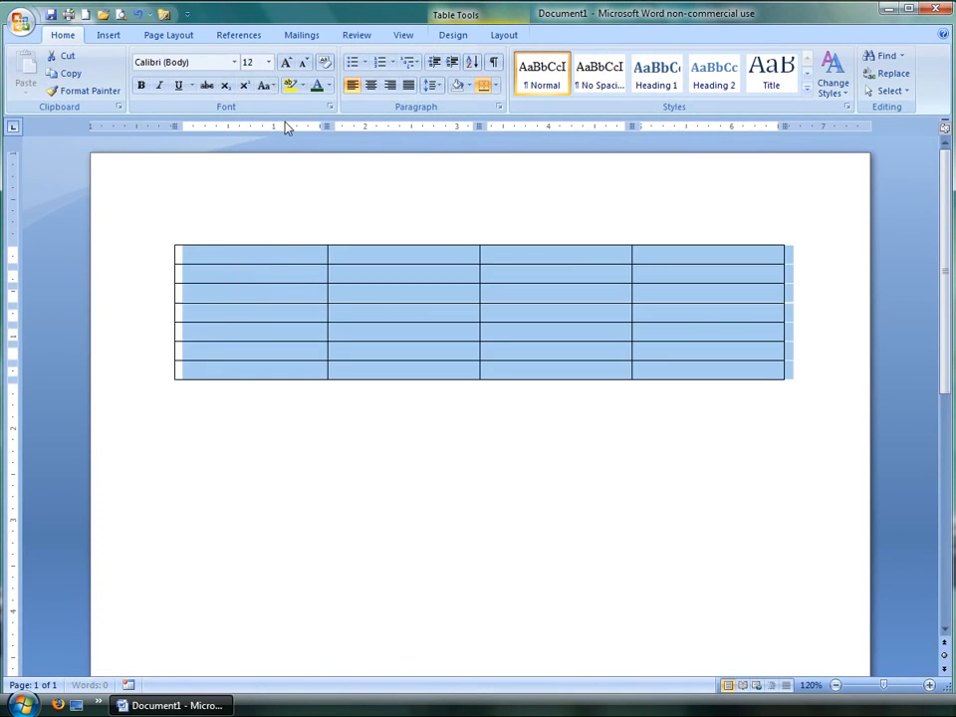
Step: Enter the author's full name in the first cell and add blank lines to make the first row taller
{"action": "left_click", "coordinate": [266, 263]}
{"action": "type", "text": "Kyle D. Stedman"}
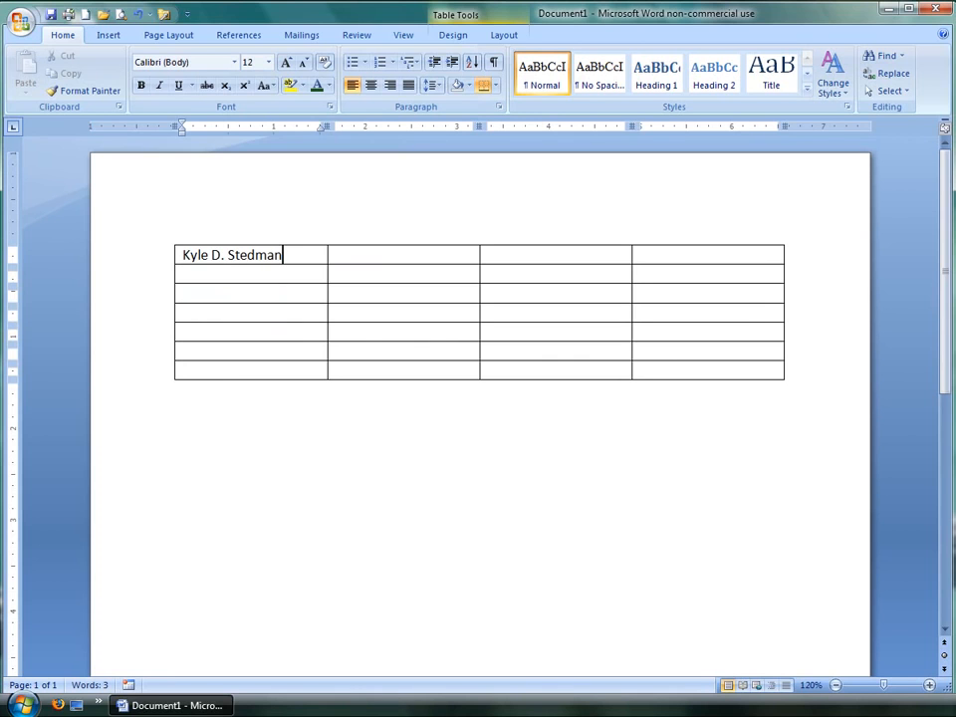
{"action": "key", "text": "Return"}
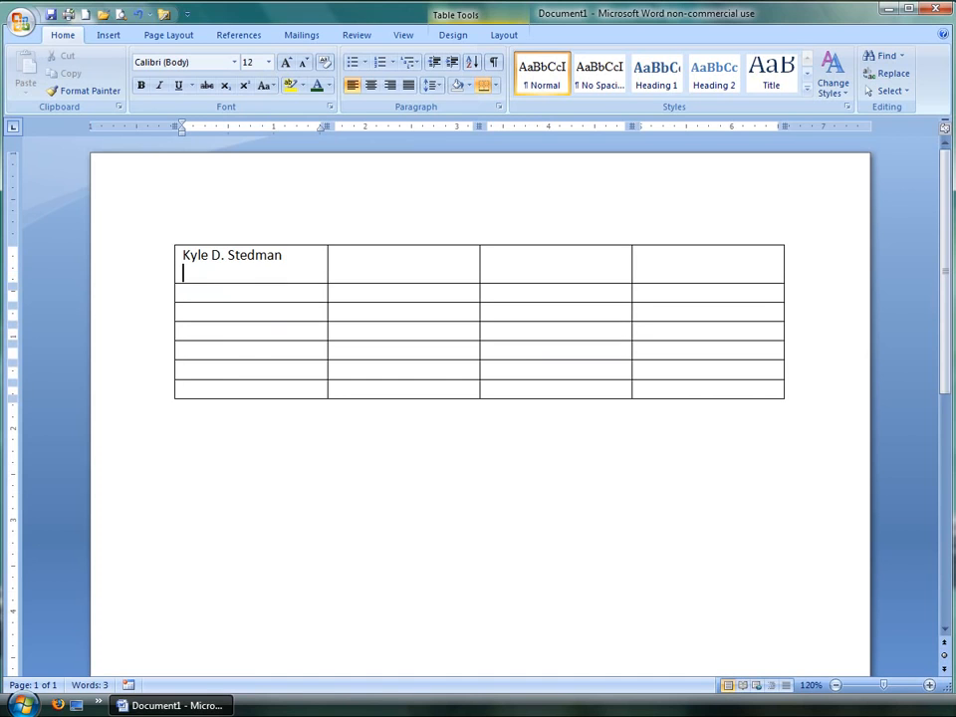
{"action": "key", "text": "Return"}
{"action": "key", "text": "Return"}
{"action": "key", "text": "Tab"}
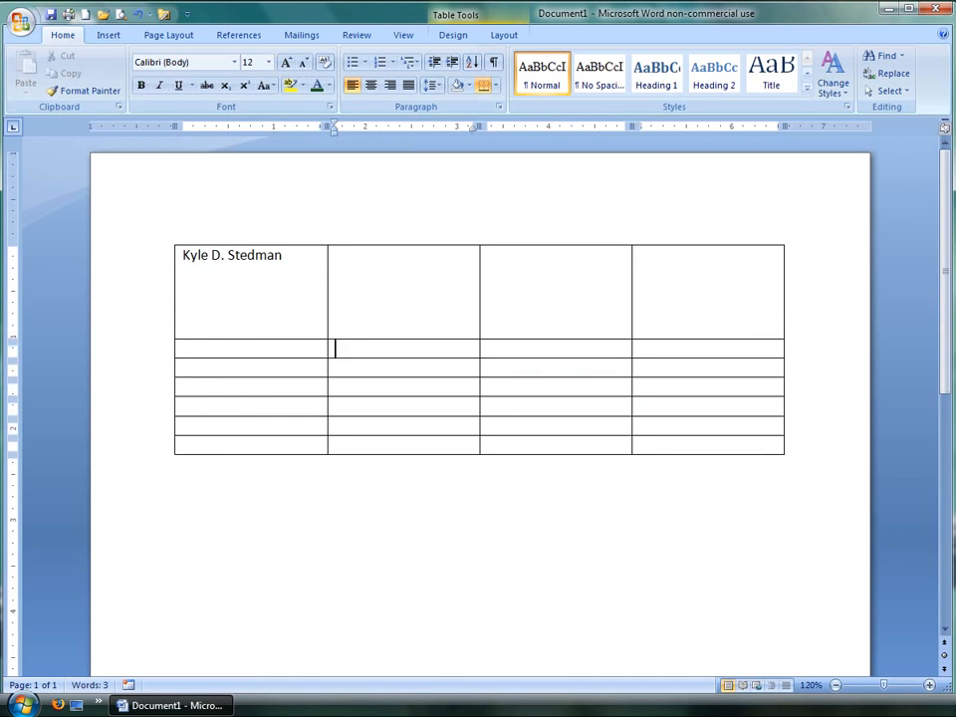
Step: Add blank lines inside several lower rows to make them taller
{"action": "key", "text": "Right"}
{"action": "key", "text": "Up"}
{"action": "key", "text": "Left"}
{"action": "key", "text": "Down"}
{"action": "key", "text": "Right"}
{"action": "key", "text": "Right"}
{"action": "key", "text": "Left"}
{"action": "key", "text": "Return"}
{"action": "key", "text": "Return"}
{"action": "key", "text": "Down"}
{"action": "key", "text": "Down"}
{"action": "key", "text": "Left"}
{"action": "key", "text": "Return"}
{"action": "key", "text": "Return"}
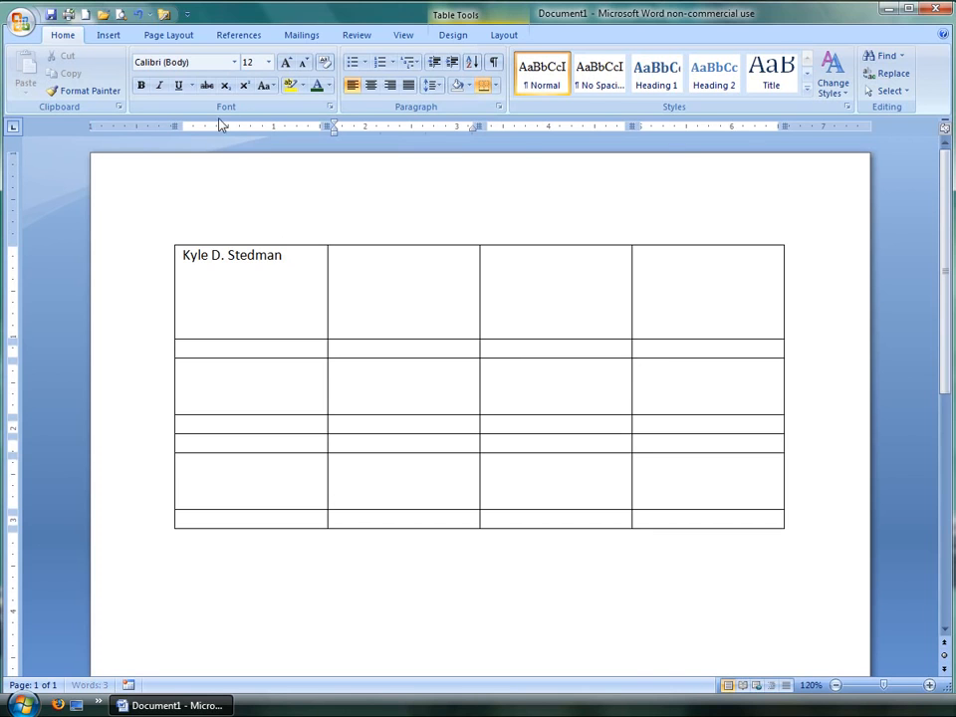
{"action": "left_click", "coordinate": [271, 202]}
{"action": "left_click", "coordinate": [493, 581]}
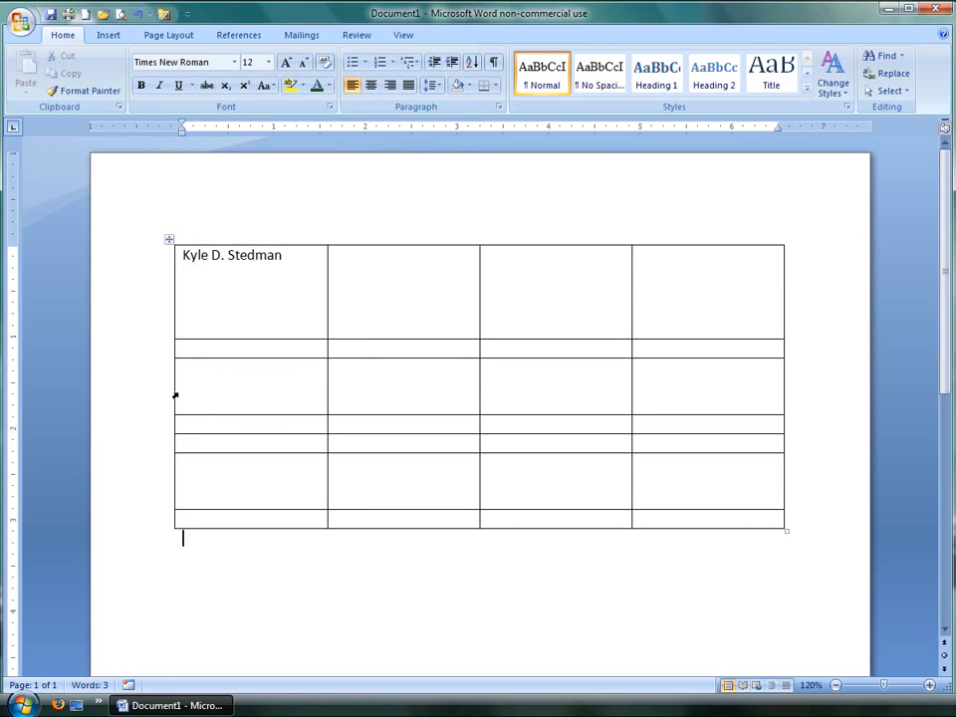
{"action": "left_click_drag", "start_coordinate": [370, 415], "coordinate": [387, 366]}
{"action": "left_click_drag", "start_coordinate": [405, 416], "coordinate": [415, 378]}
{"action": "left_click", "coordinate": [245, 391]}
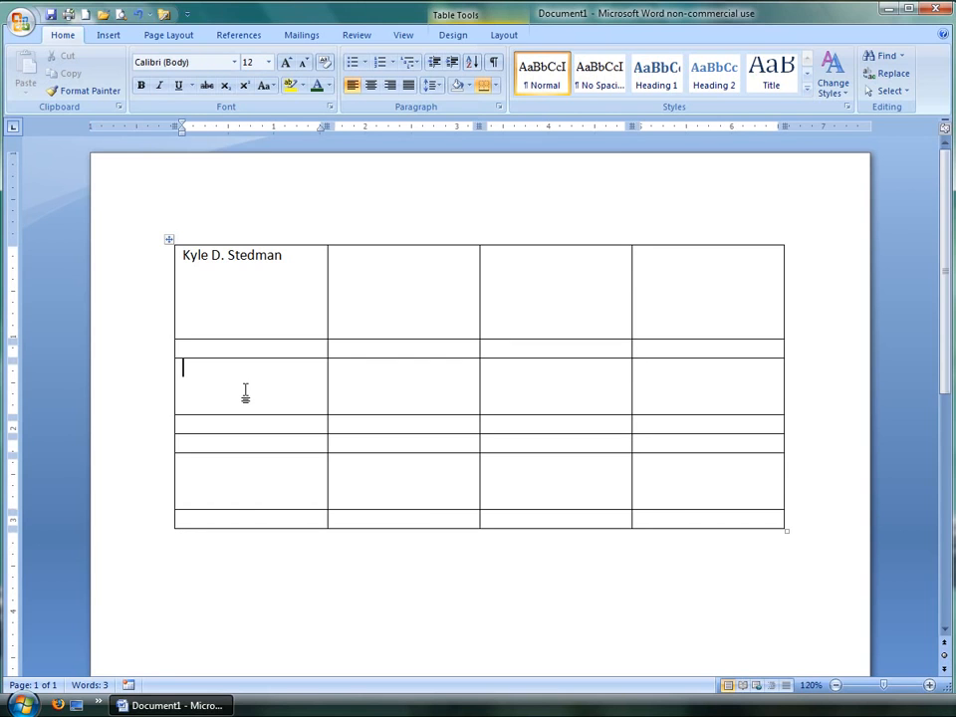
{"action": "left_click", "coordinate": [398, 376]}
{"action": "key", "text": "Tab"}
{"action": "key", "text": "Return"}
{"action": "key", "text": "BackSpace"}
{"action": "key", "text": "BackSpace"}
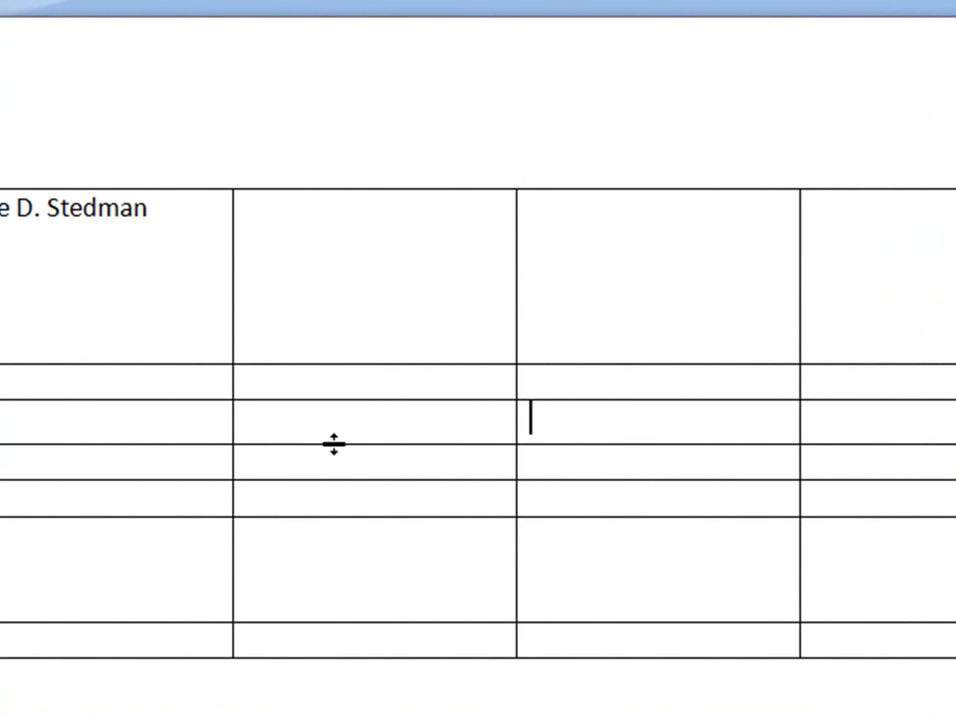
Step: Drag the row borders downward to enlarge the table's rows
{"action": "left_click_drag", "start_coordinate": [333, 444], "coordinate": [349, 689]}
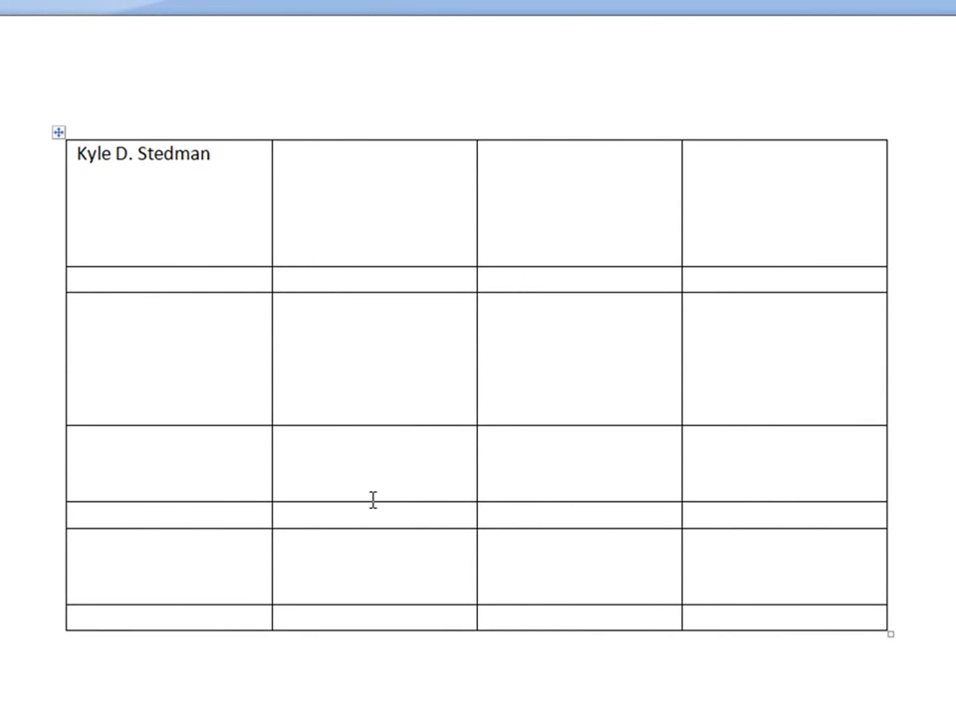
{"action": "left_click_drag", "start_coordinate": [373, 500], "coordinate": [391, 586]}
{"action": "left_click_drag", "start_coordinate": [364, 291], "coordinate": [378, 386]}
{"action": "scroll", "coordinate": [502, 285], "scroll_direction": "down", "scroll_amount": 5}
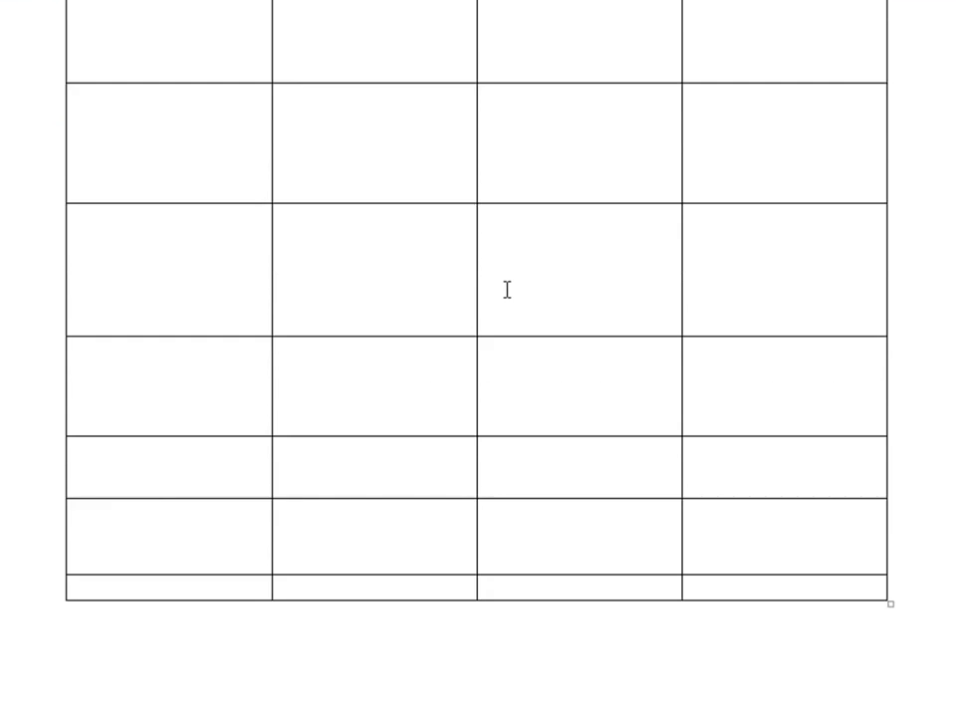
{"action": "left_click_drag", "start_coordinate": [429, 415], "coordinate": [416, 464]}
{"action": "scroll", "coordinate": [518, 349], "scroll_direction": "up", "scroll_amount": 5}
{"action": "double_click", "coordinate": [224, 161]}
{"action": "left_click", "coordinate": [255, 162]}
{"action": "left_click", "coordinate": [310, 175]}
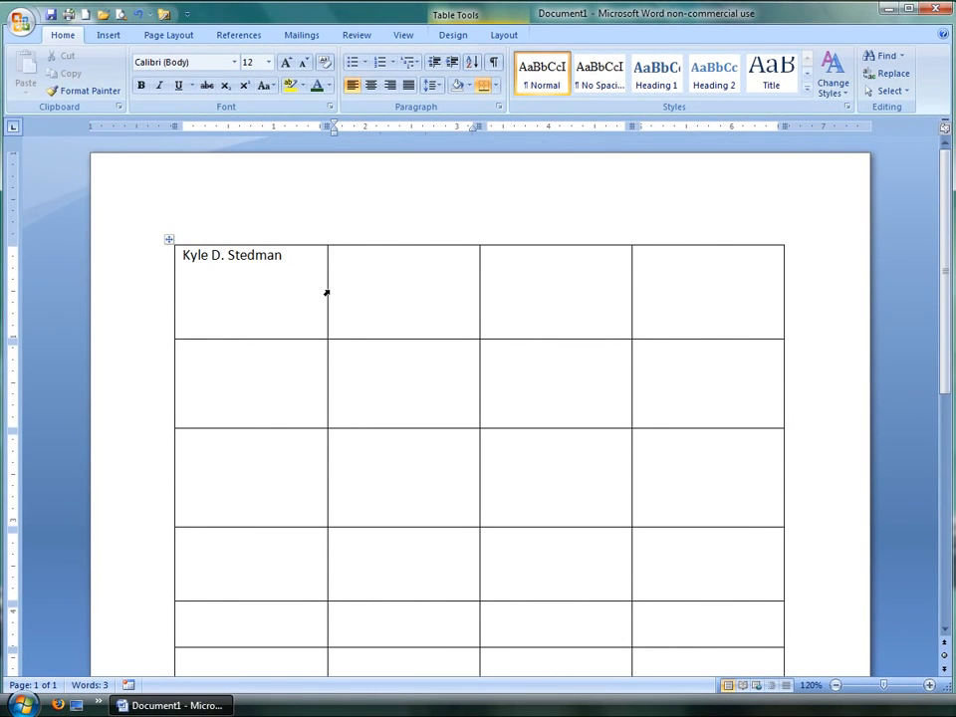
{"action": "left_click", "coordinate": [729, 282]}
{"action": "left_click", "coordinate": [268, 294], "text": "shift"}
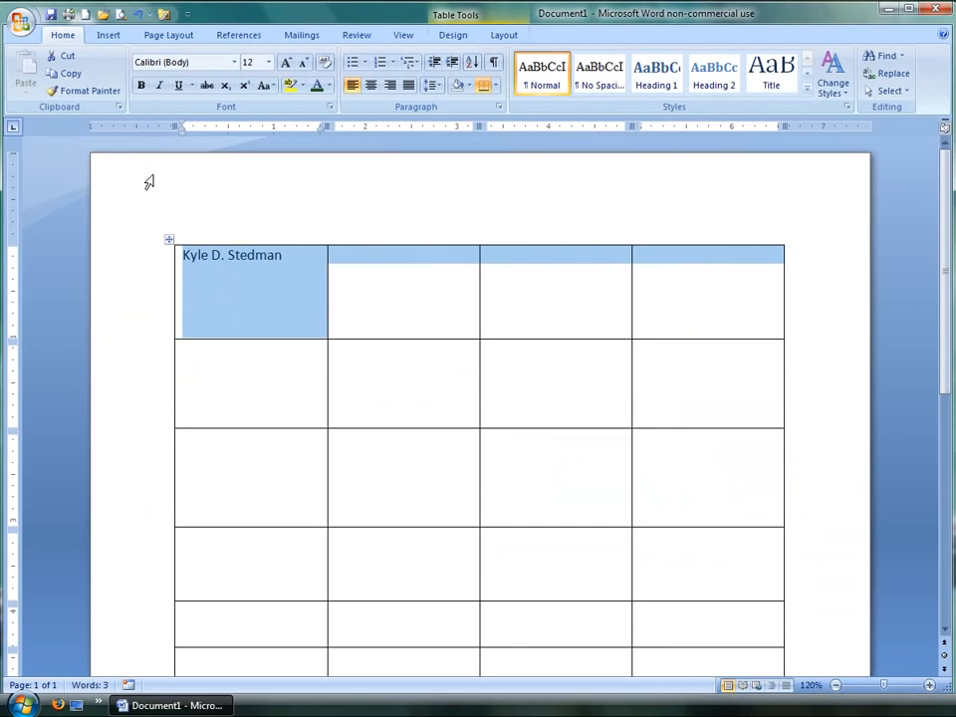
{"action": "left_click", "coordinate": [148, 181]}
{"action": "left_click", "coordinate": [201, 201]}
{"action": "key", "text": "Escape"}
{"action": "scroll", "coordinate": [571, 362], "scroll_direction": "down", "scroll_amount": 5}
{"action": "left_click", "coordinate": [553, 346]}
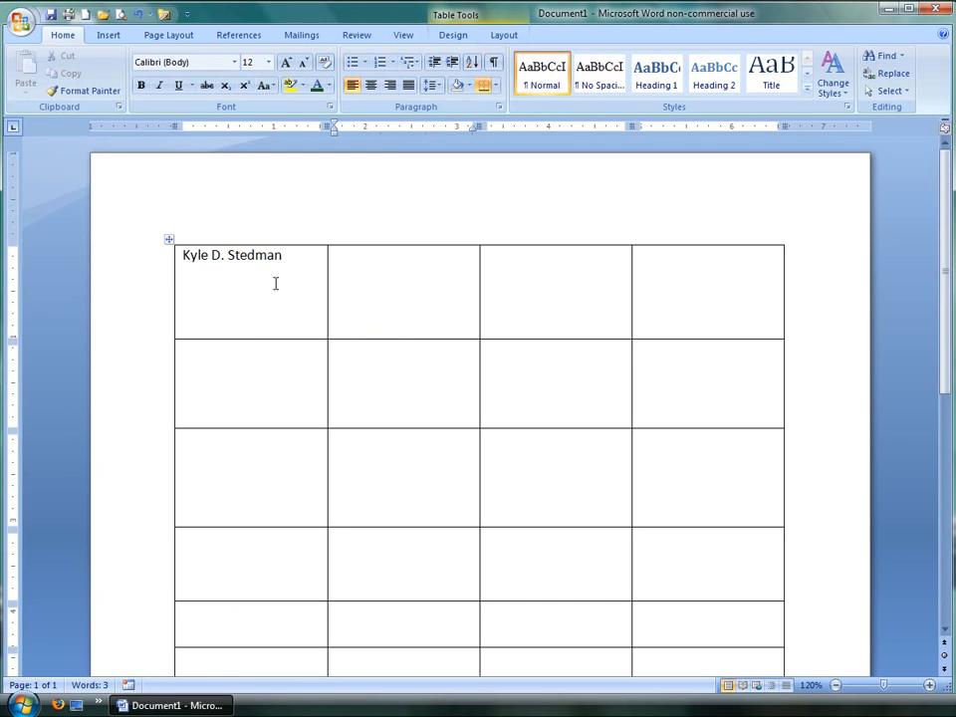
Step: Merge the four cells of the table's first row into one cell
{"action": "left_click_drag", "start_coordinate": [189, 274], "coordinate": [665, 289]}
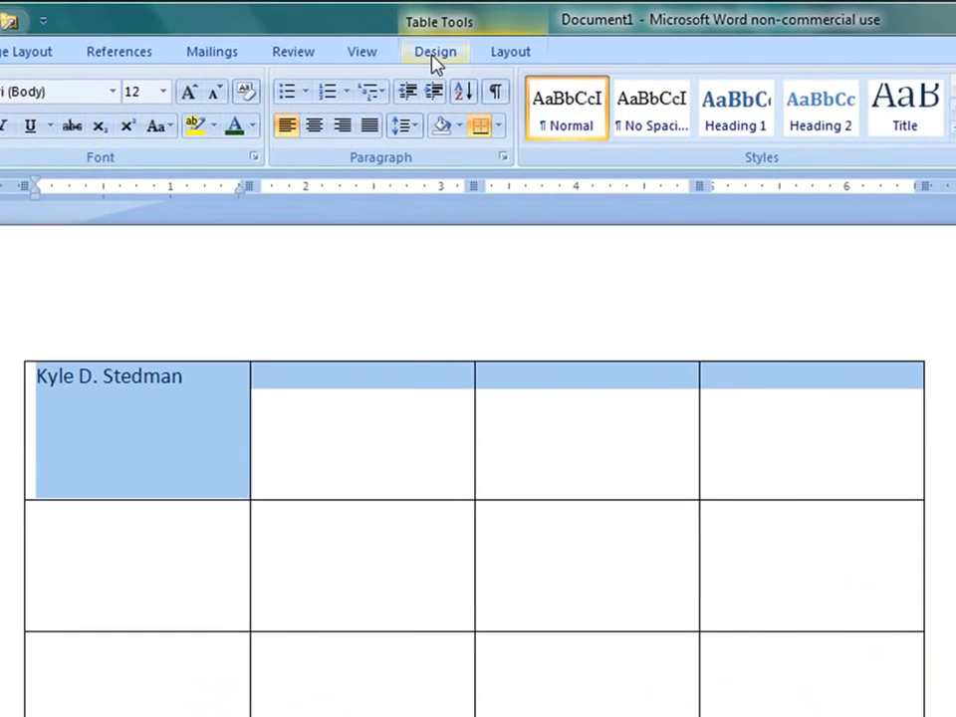
{"action": "left_click", "coordinate": [435, 54]}
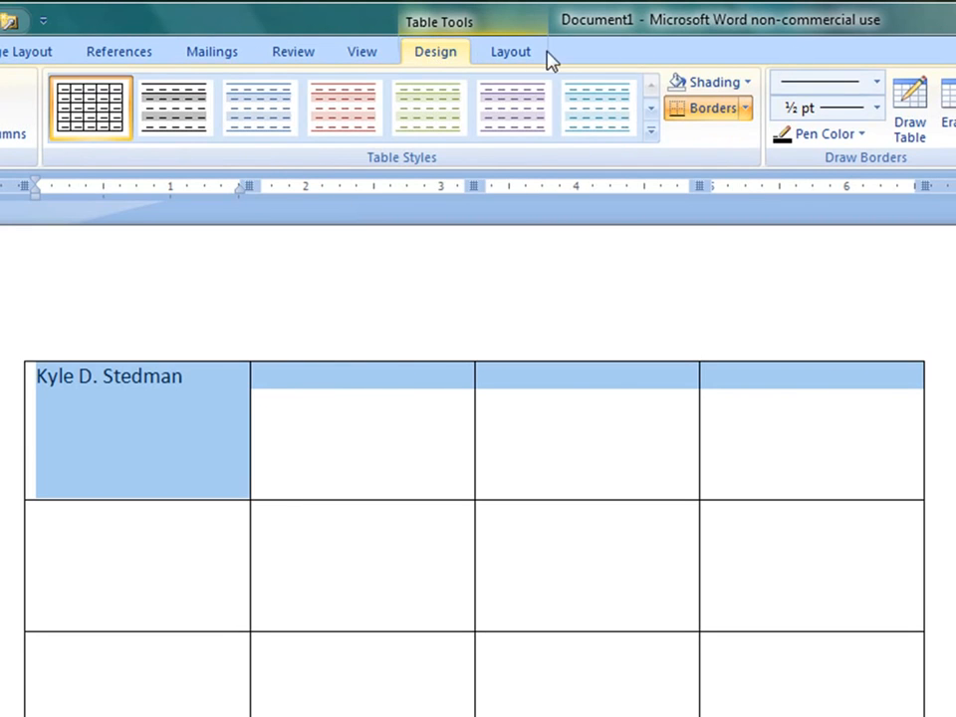
{"action": "left_click", "coordinate": [514, 55]}
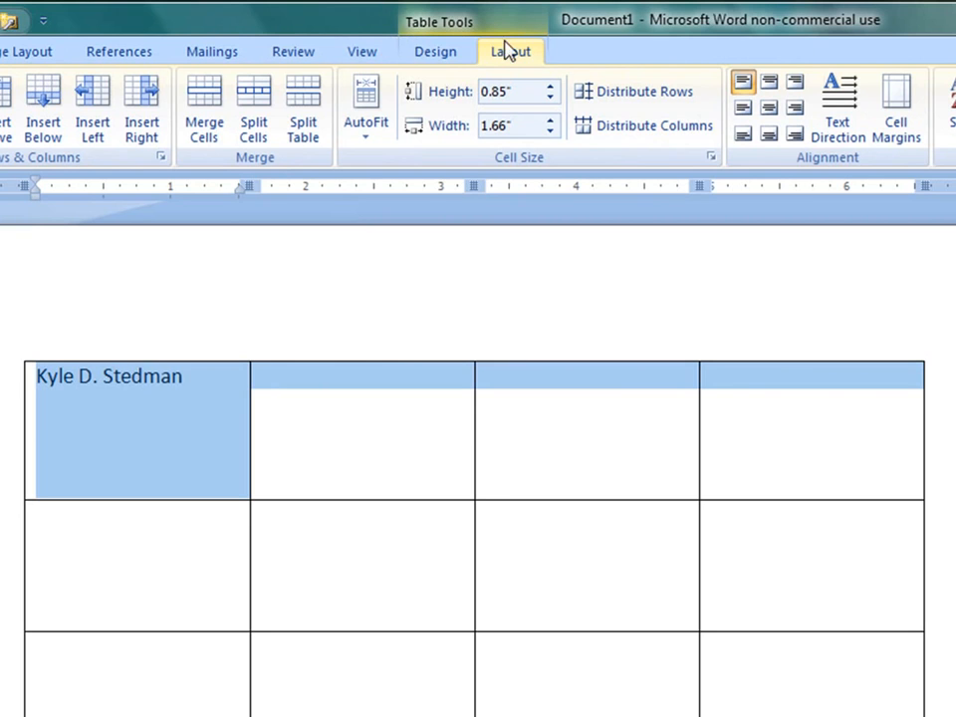
{"action": "left_click", "coordinate": [204, 127]}
{"action": "left_click", "coordinate": [416, 430]}
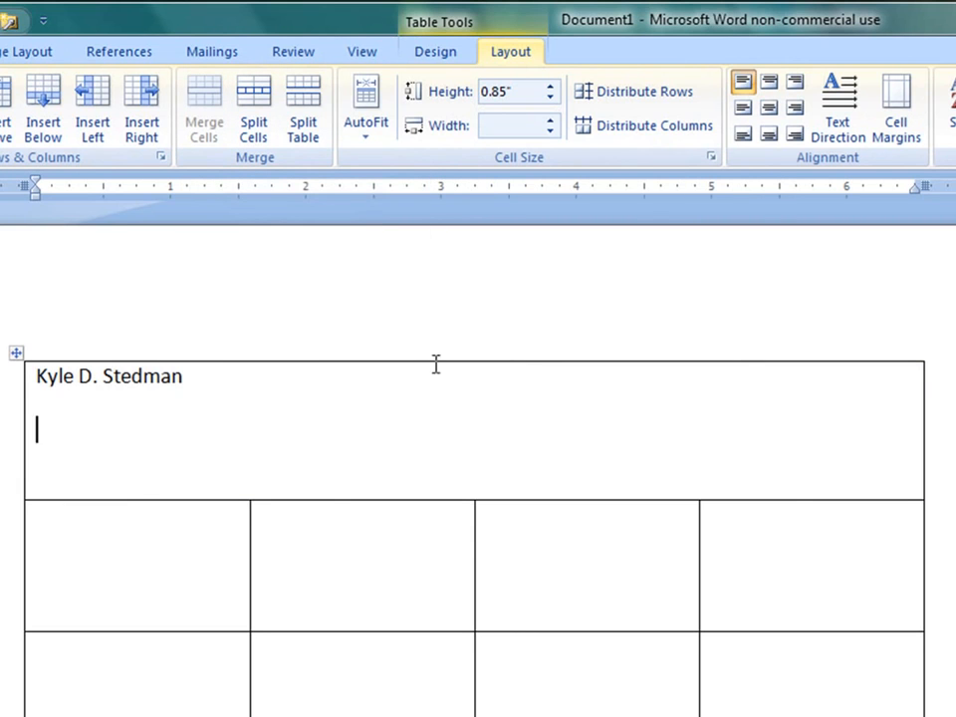
Step: Type the heading Education in the first cell of the second row
{"action": "scroll", "coordinate": [647, 454], "scroll_direction": "down", "scroll_amount": 3}
{"action": "scroll", "coordinate": [677, 455], "scroll_direction": "down", "scroll_amount": 3}
{"action": "scroll", "coordinate": [676, 458], "scroll_direction": "up", "scroll_amount": 5}
{"action": "scroll", "coordinate": [466, 446], "scroll_direction": "down", "scroll_amount": 1}
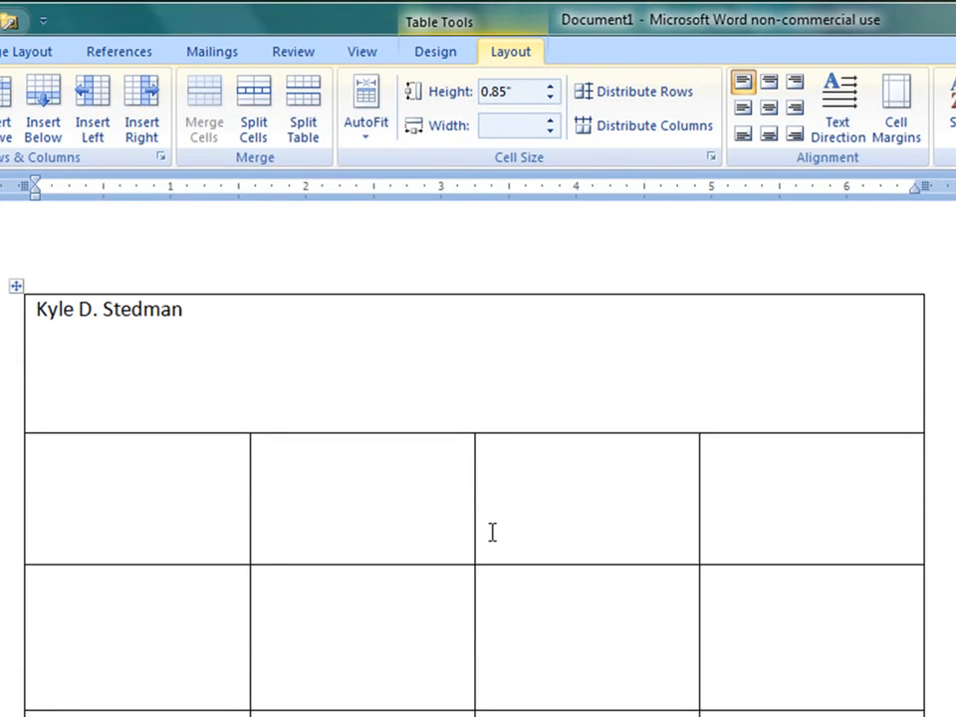
{"action": "scroll", "coordinate": [496, 525], "scroll_direction": "down", "scroll_amount": 1}
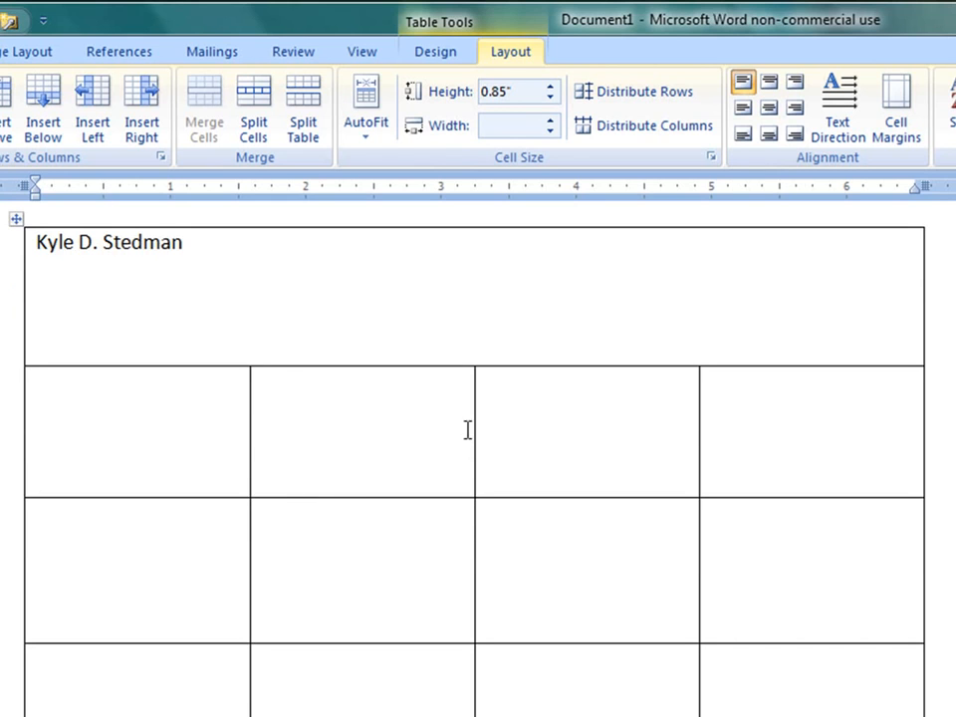
{"action": "left_click", "coordinate": [122, 394]}
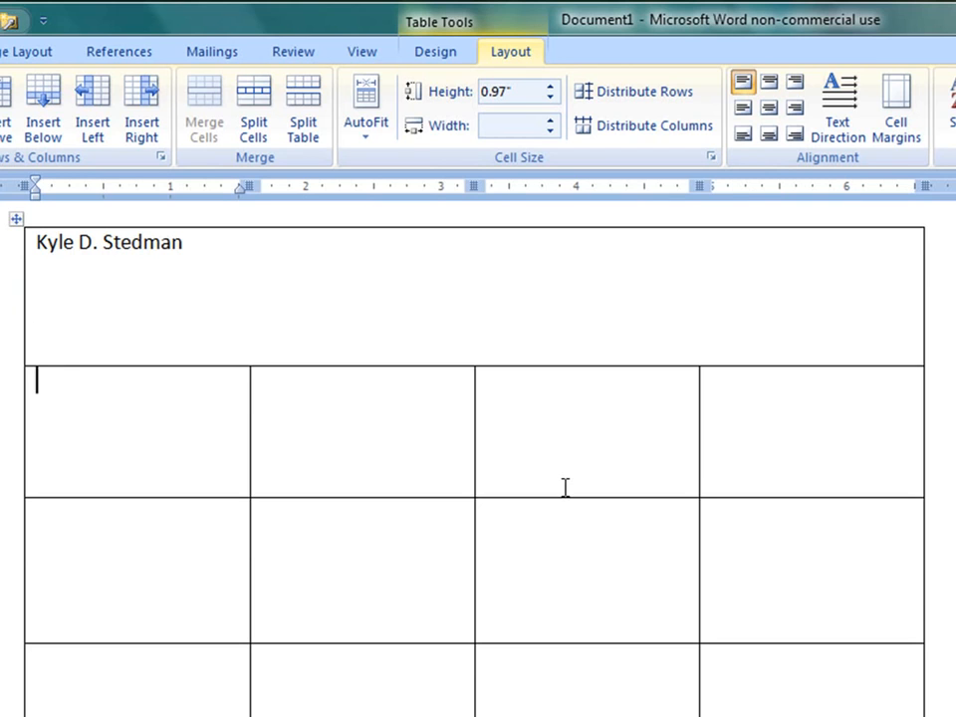
{"action": "type", "text": "Education"}
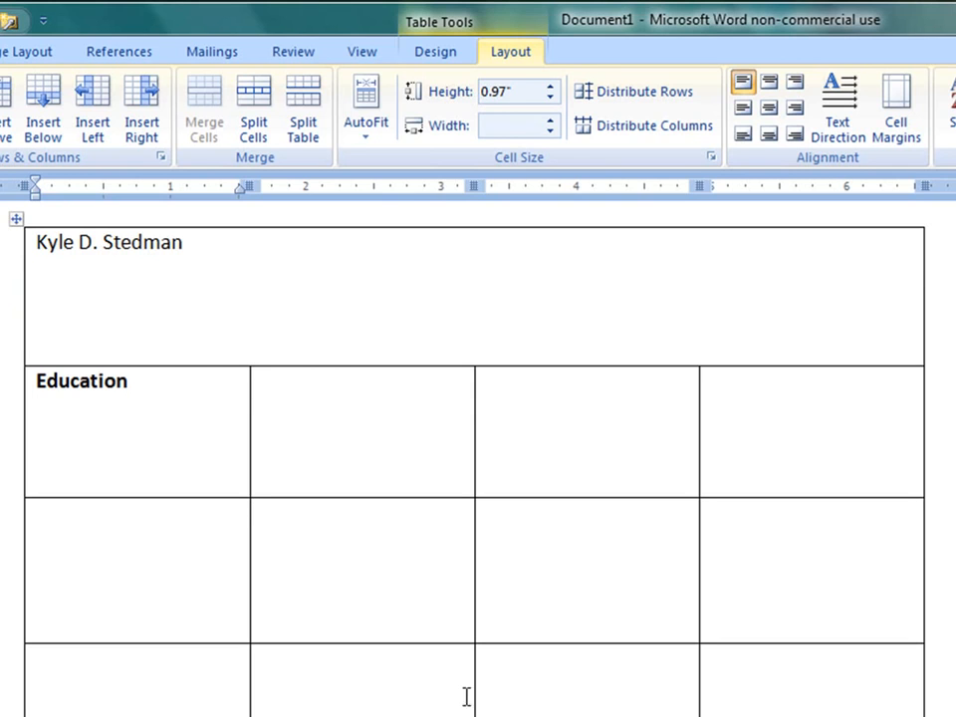
Step: Enter First Education Info in the cell beside the Education heading
{"action": "left_click", "coordinate": [316, 380]}
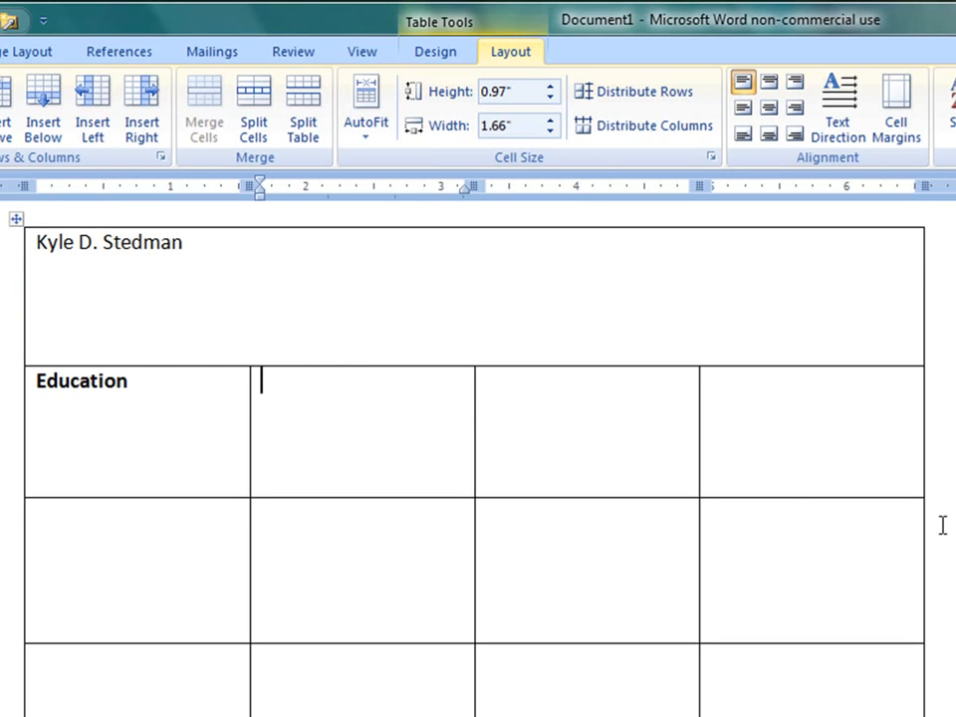
{"action": "type", "text": "First Education Info"}
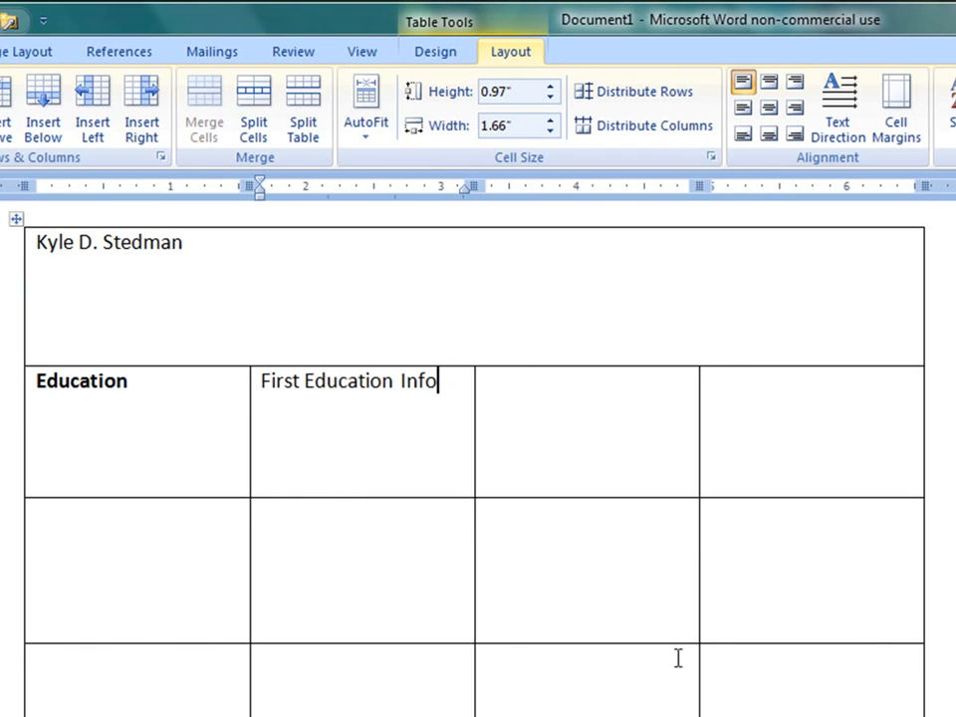
Step: Enter Second Education Info in the cell below the first education entry
{"action": "left_click", "coordinate": [314, 503]}
{"action": "type", "text": "Second Education IN"}
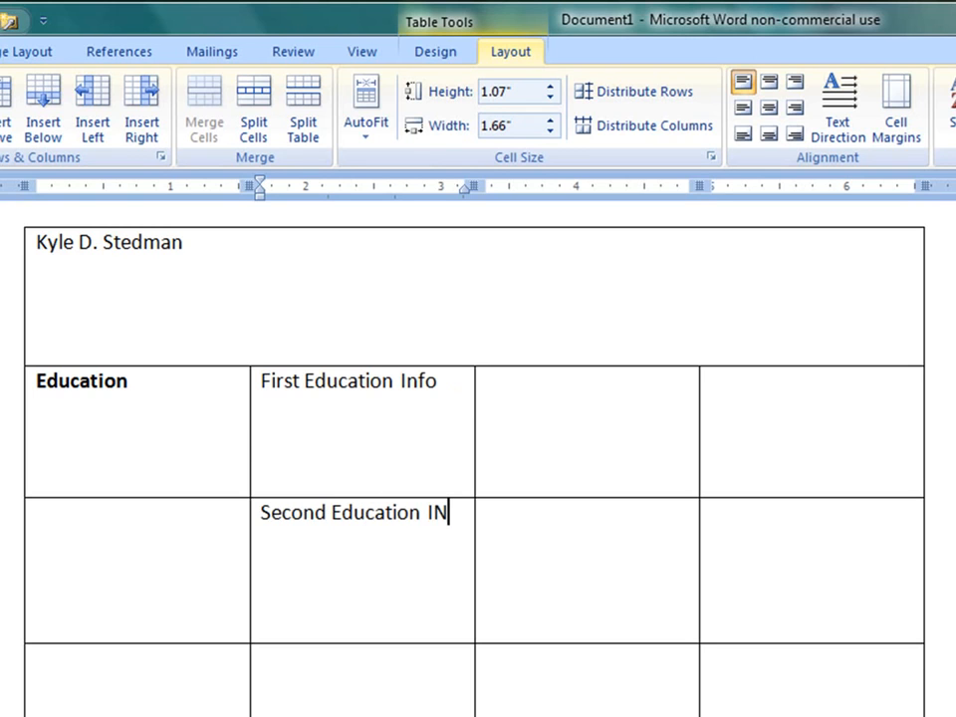
{"action": "key", "text": "BackSpace"}
{"action": "type", "text": "nfo"}
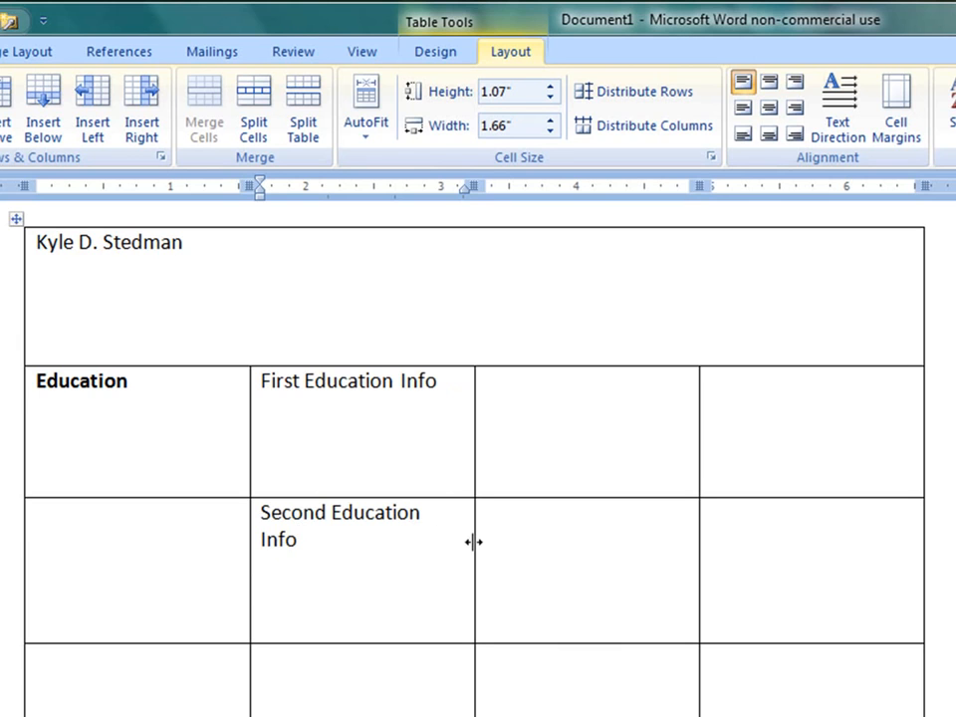
Step: Widen the second column to about 2.04 inches and merge the Education cell with the empty cell below it
{"action": "left_click_drag", "start_coordinate": [475, 553], "coordinate": [524, 553]}
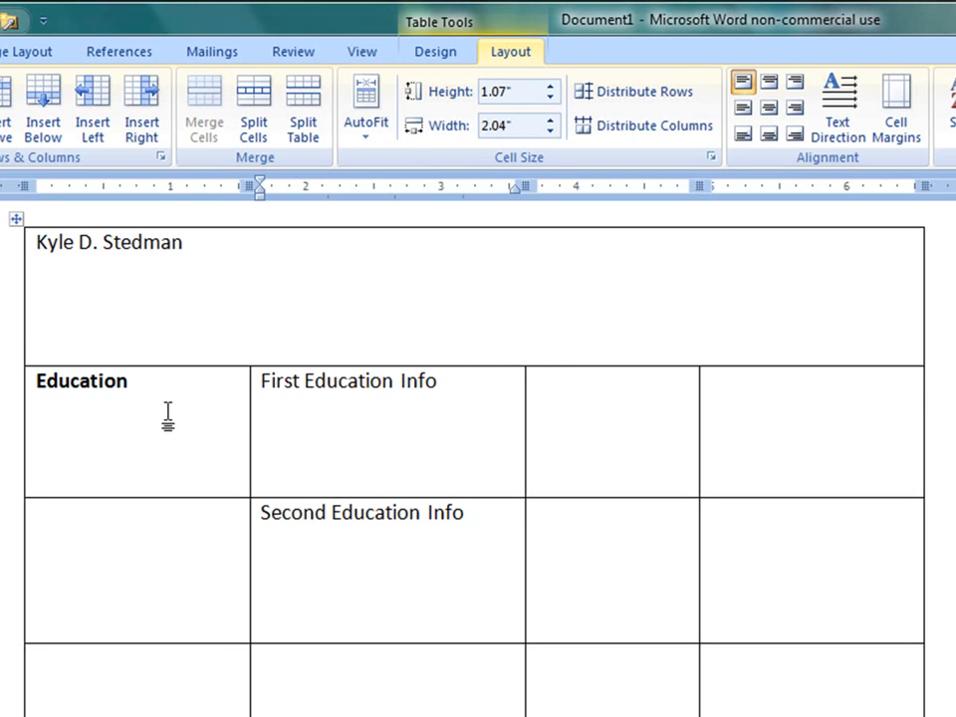
{"action": "left_click_drag", "start_coordinate": [167, 416], "coordinate": [166, 558]}
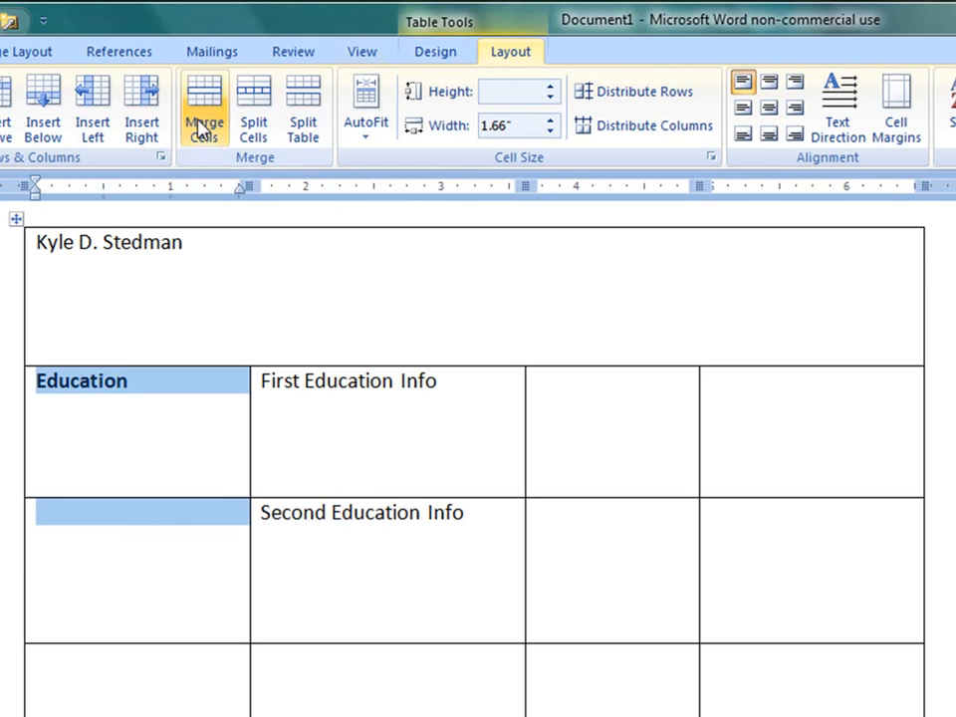
{"action": "left_click", "coordinate": [207, 125]}
{"action": "left_click", "coordinate": [83, 429]}
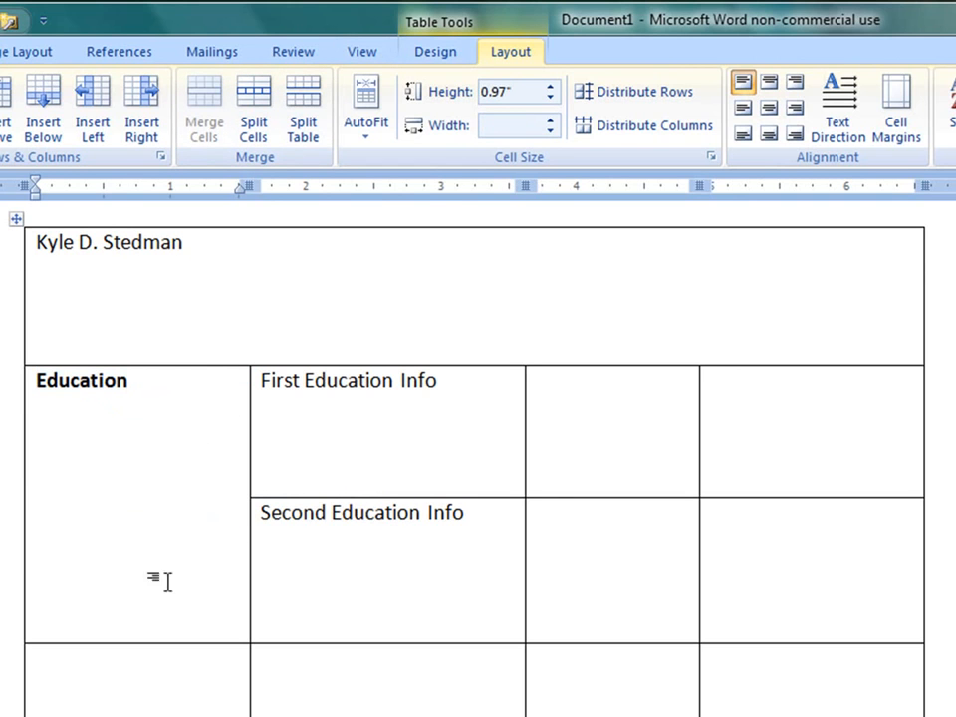
Step: Merge the two first-column cells below the Education section and enter the heading Activities there
{"action": "left_click_drag", "start_coordinate": [133, 678], "coordinate": [129, 715]}
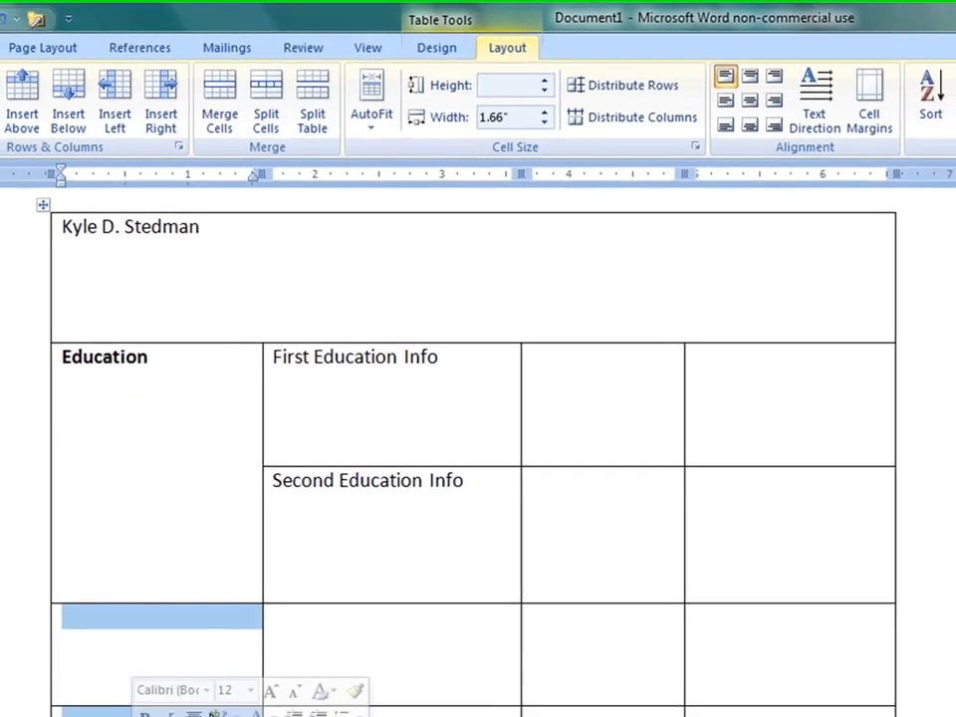
{"action": "left_click", "coordinate": [216, 109]}
{"action": "left_click", "coordinate": [248, 672]}
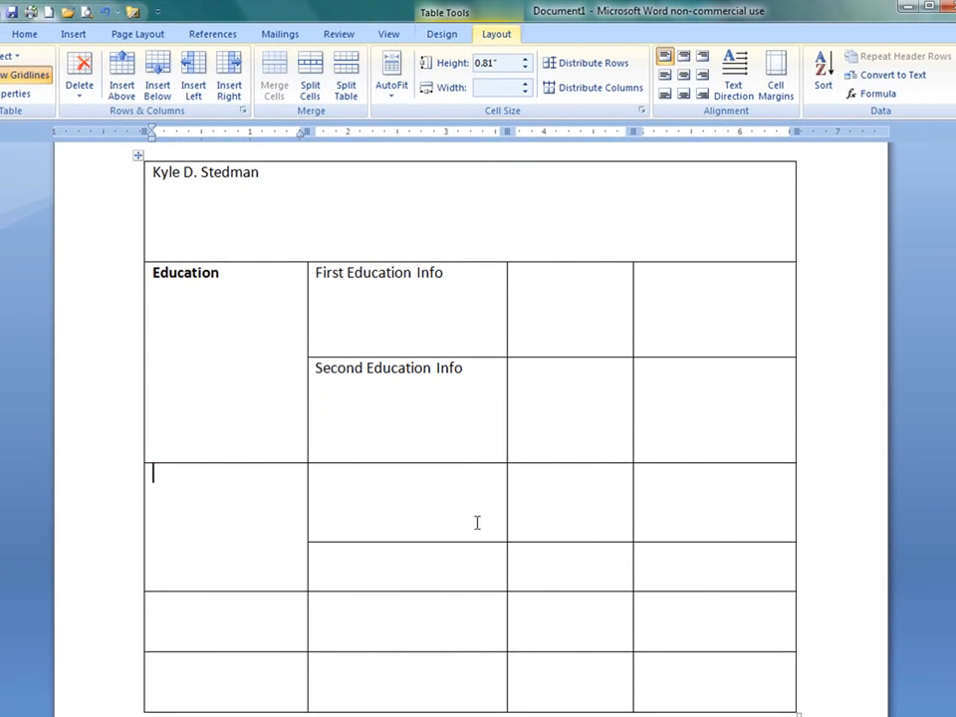
{"action": "type", "text": "Activities"}
Step: Enter First Activity Info beside the Activities heading and Second Activity Info in the cell below it
{"action": "left_click", "coordinate": [448, 488]}
{"action": "type", "text": "First Activity Info"}
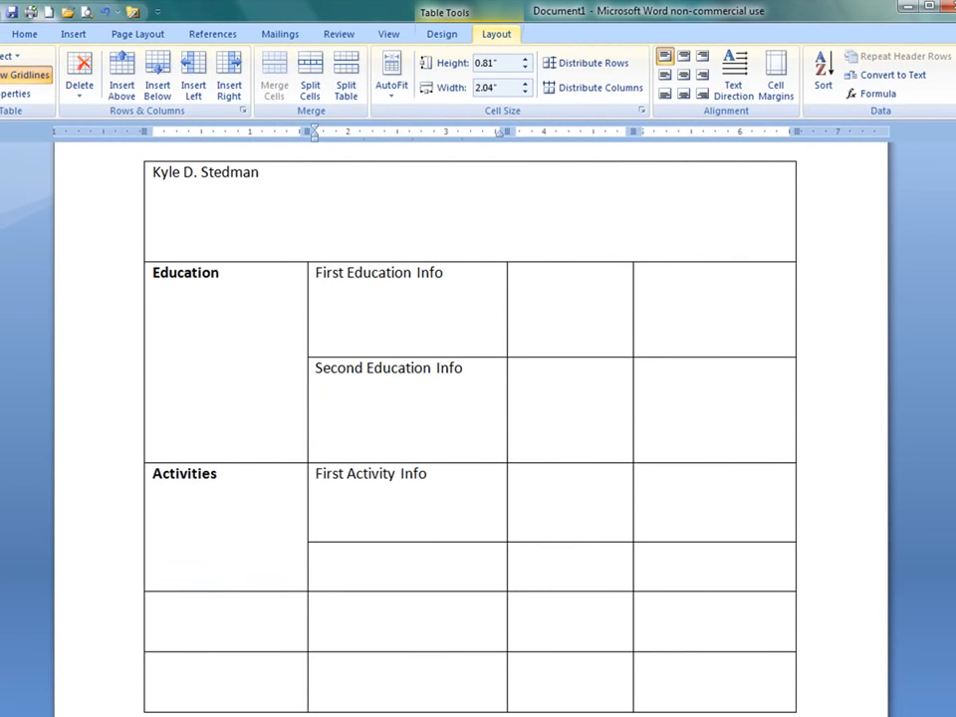
{"action": "key", "text": "Down"}
{"action": "type", "text": "Second"}
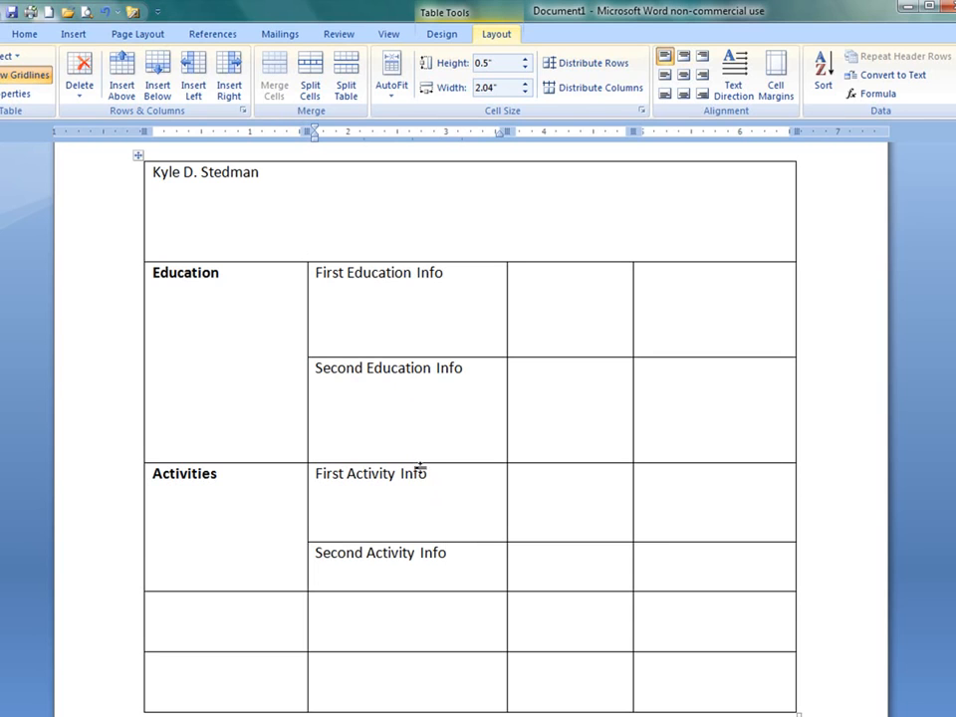
Step: Adjust the Education and Activities row heights and widen the first column so the second column is about 2 inches
{"action": "left_click_drag", "start_coordinate": [423, 461], "coordinate": [426, 442]}
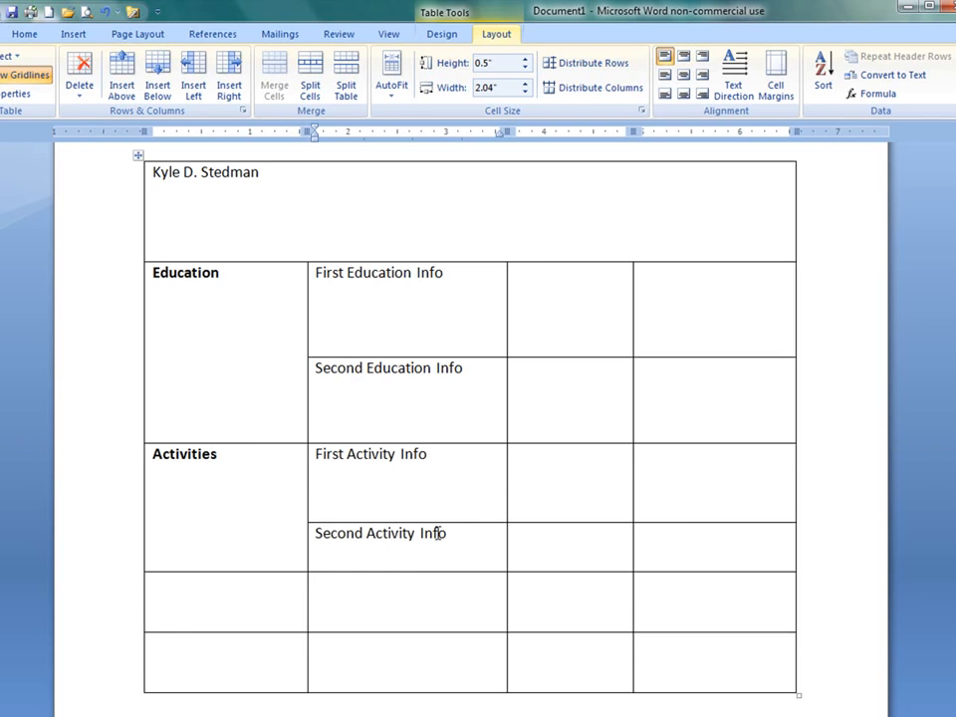
{"action": "left_click_drag", "start_coordinate": [415, 571], "coordinate": [412, 588]}
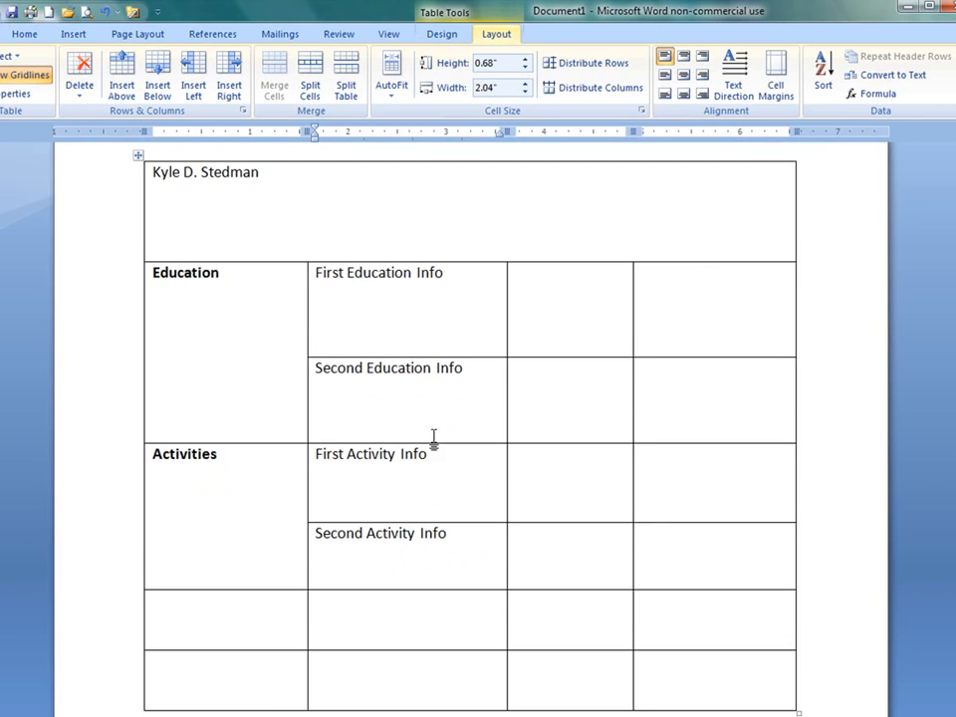
{"action": "left_click_drag", "start_coordinate": [305, 399], "coordinate": [272, 400]}
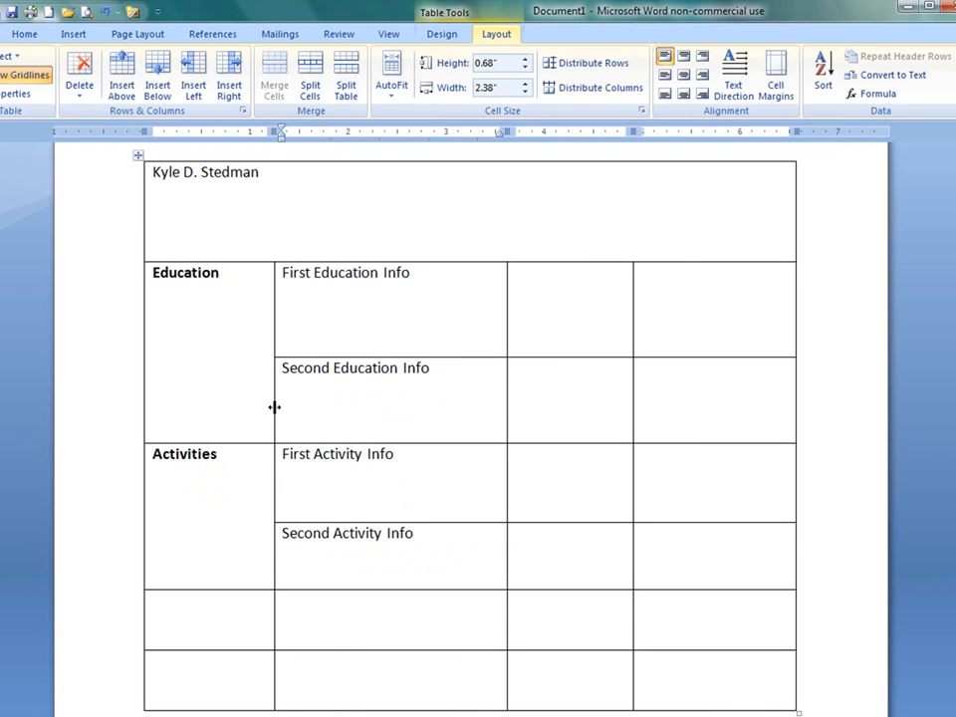
{"action": "left_click_drag", "start_coordinate": [274, 406], "coordinate": [335, 416]}
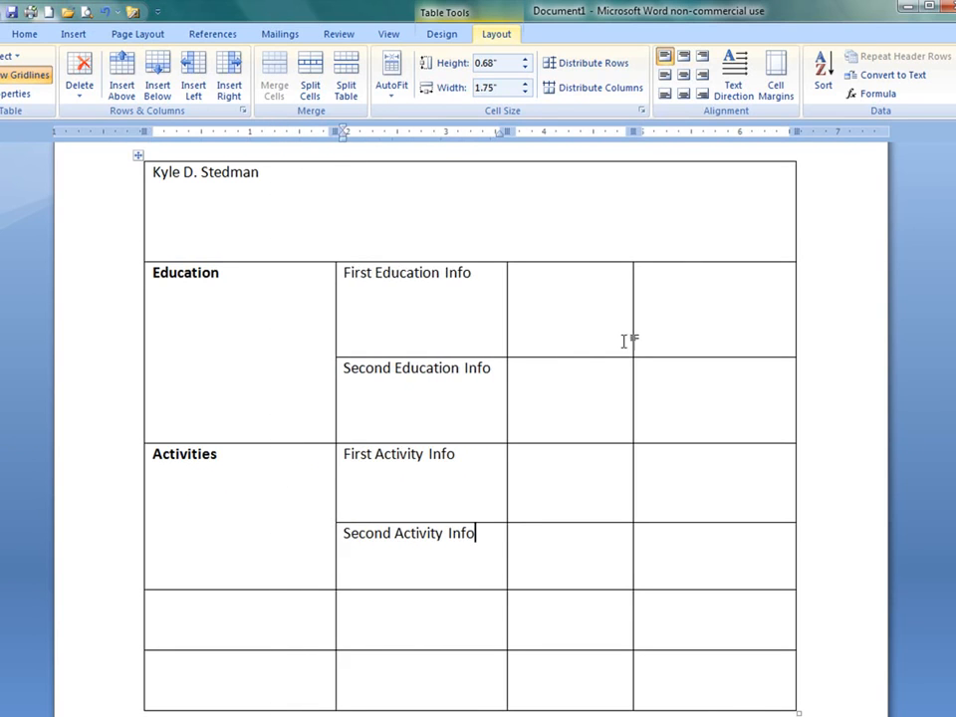
{"action": "left_click_drag", "start_coordinate": [323, 351], "coordinate": [312, 347]}
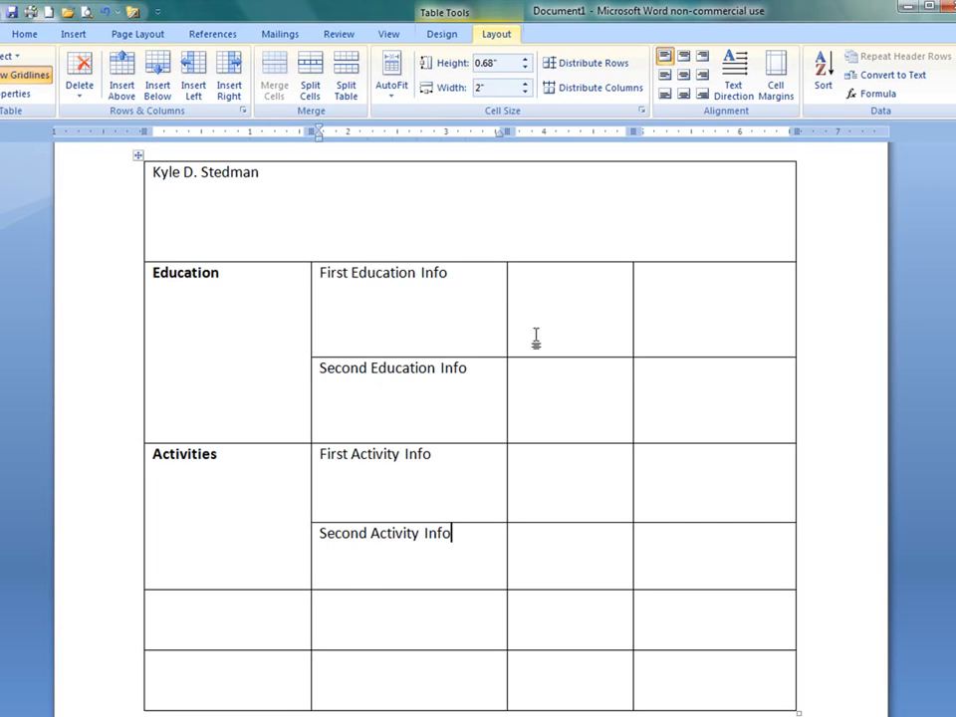
Step: Merge each of the four education and activity info rows across their three right-hand cells
{"action": "left_click_drag", "start_coordinate": [429, 328], "coordinate": [655, 341]}
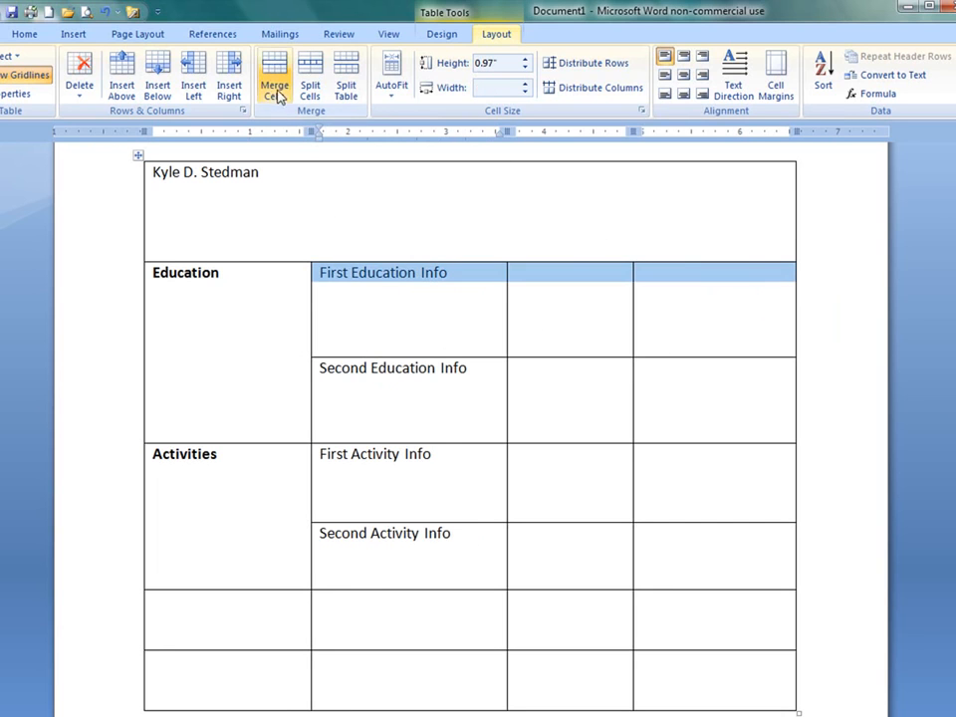
{"action": "left_click", "coordinate": [275, 88]}
{"action": "left_click_drag", "start_coordinate": [493, 425], "coordinate": [713, 405]}
{"action": "left_click", "coordinate": [275, 87]}
{"action": "left_click_drag", "start_coordinate": [464, 495], "coordinate": [678, 510]}
{"action": "left_click", "coordinate": [275, 87]}
{"action": "left_click_drag", "start_coordinate": [427, 562], "coordinate": [644, 582]}
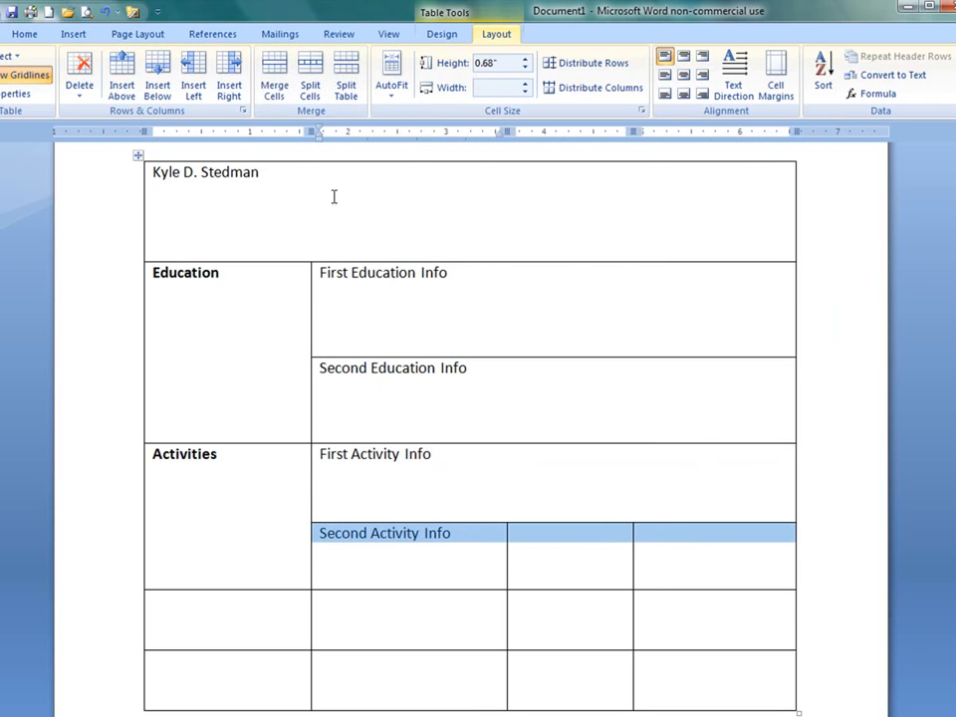
{"action": "left_click", "coordinate": [274, 87]}
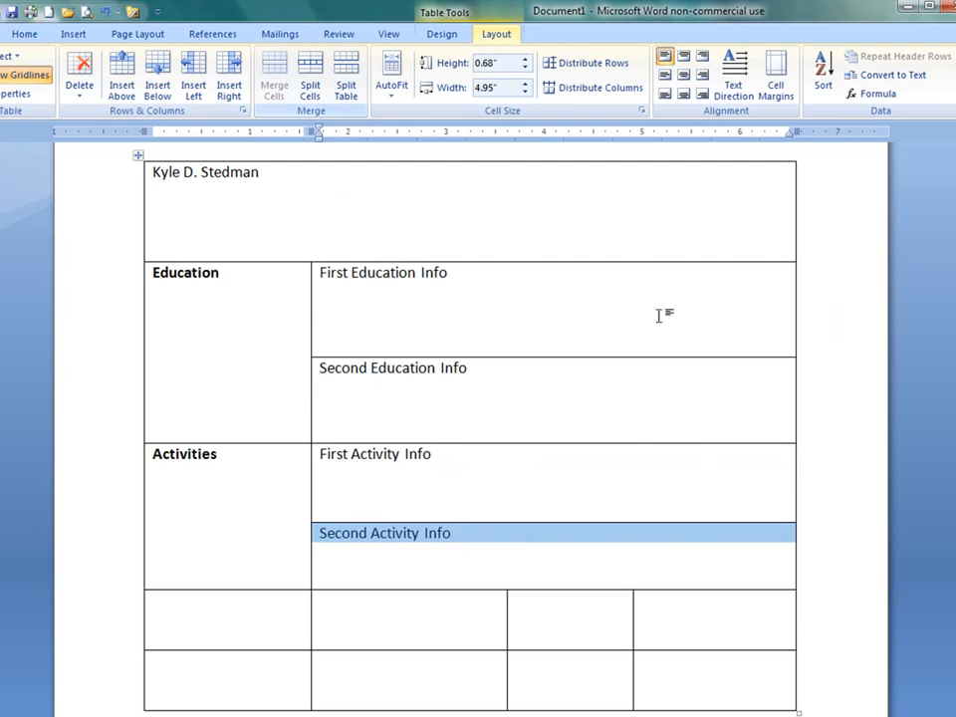
Step: Add a bulleted list with College:, GPA: and Major: under First Education Info
{"action": "left_click", "coordinate": [605, 315]}
{"action": "left_click", "coordinate": [322, 292]}
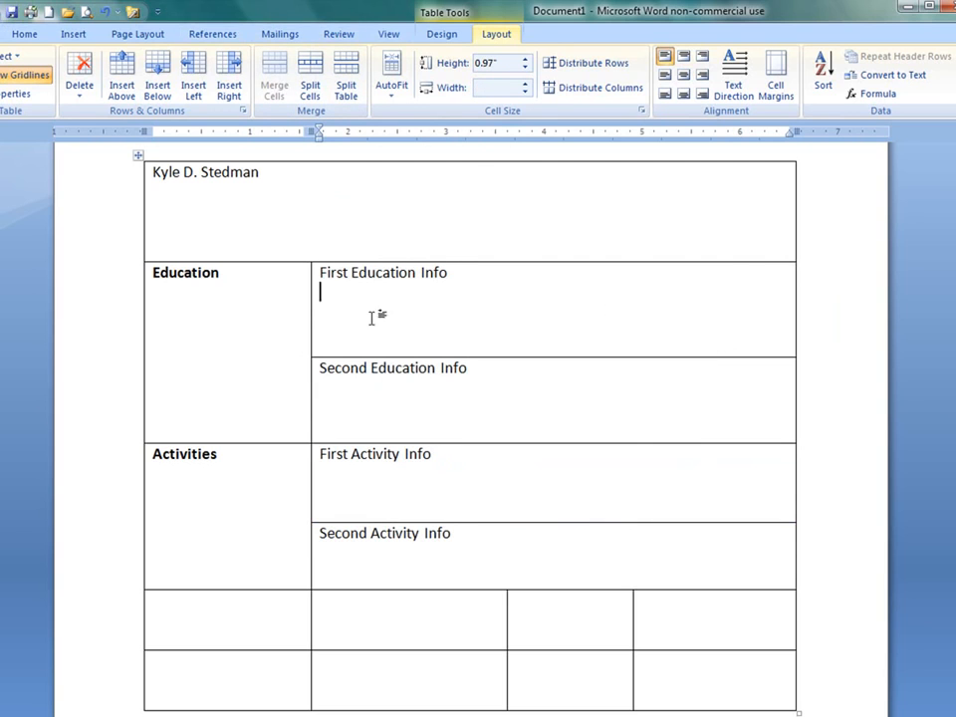
{"action": "left_click", "coordinate": [24, 36]}
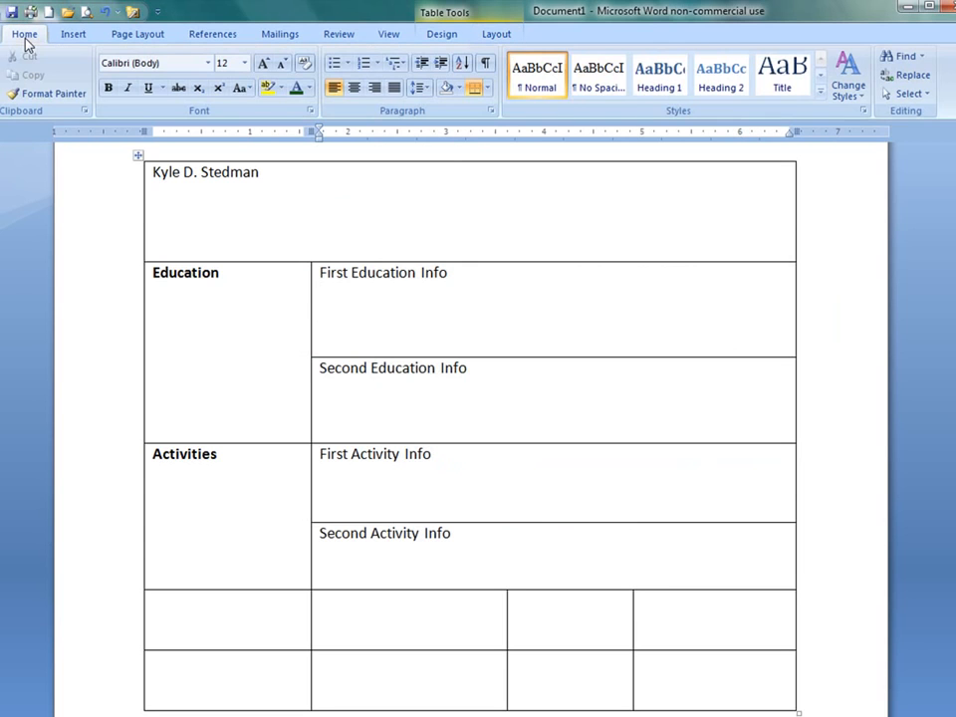
{"action": "left_click", "coordinate": [334, 63]}
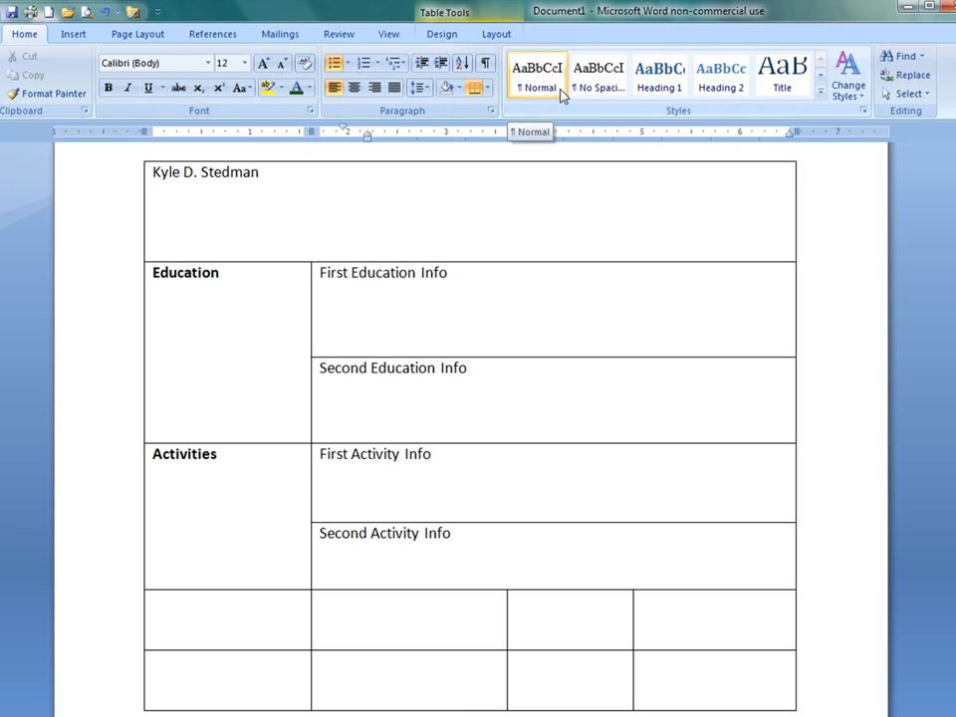
{"action": "type", "text": "C"}
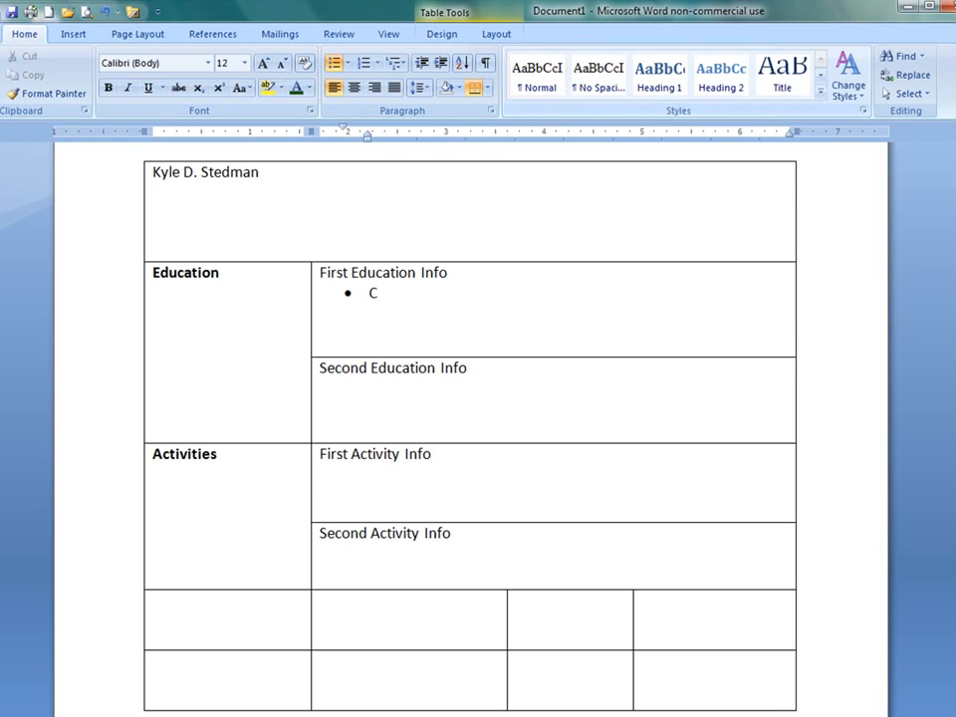
{"action": "type", "text": "ollege: GPA:"}
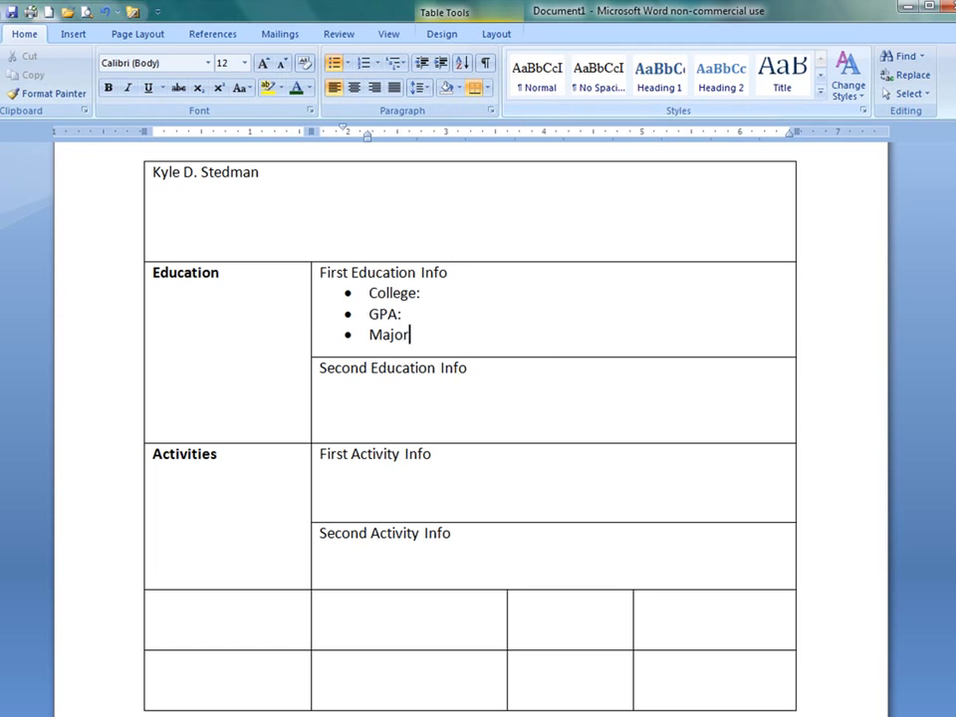
Step: Add a bulleted list with College:, GPA: and Major: under Second Education Info
{"action": "left_click", "coordinate": [550, 371]}
{"action": "key", "text": "Return"}
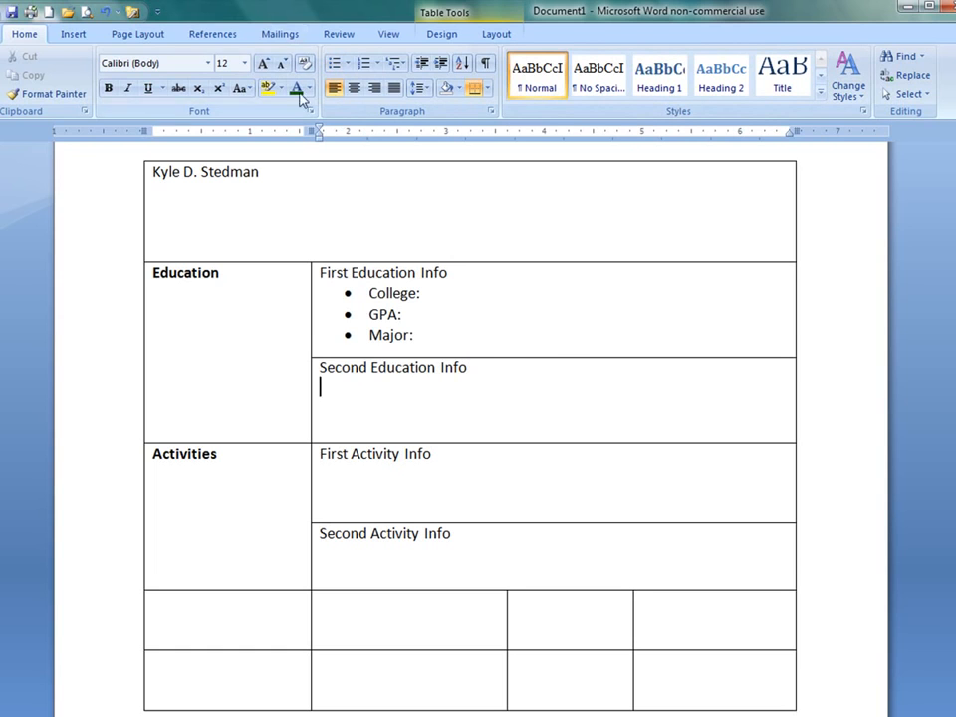
{"action": "left_click", "coordinate": [336, 64]}
{"action": "type", "text": "College: GPA"}
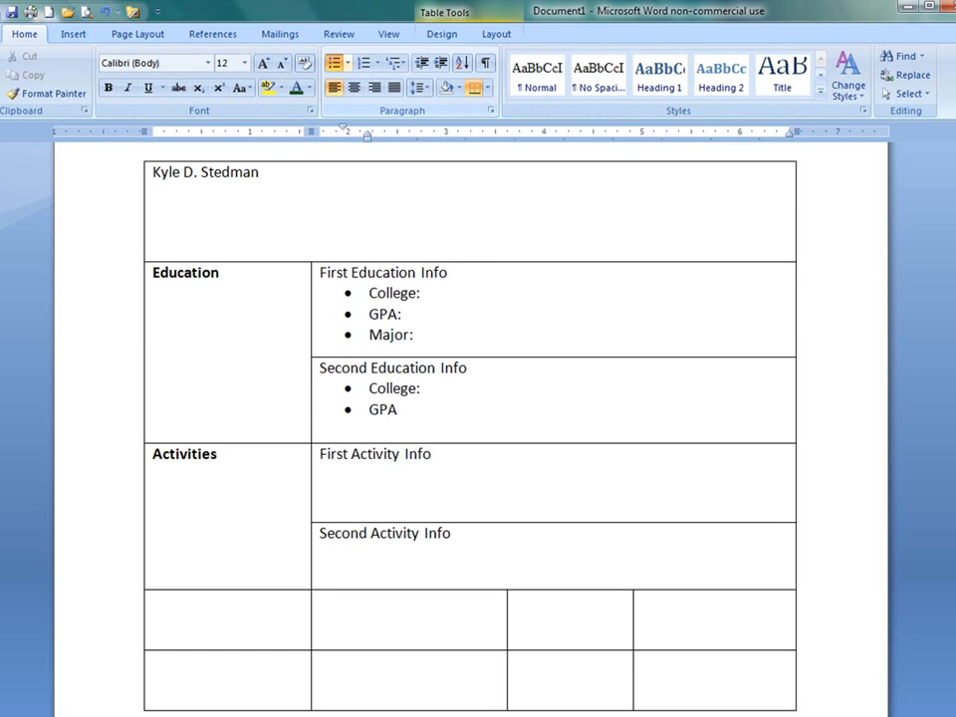
{"action": "type", "text": ": Major:"}
Step: Increase the height of the Second Education Info row
{"action": "scroll", "coordinate": [240, 274], "scroll_direction": "up", "scroll_amount": 1}
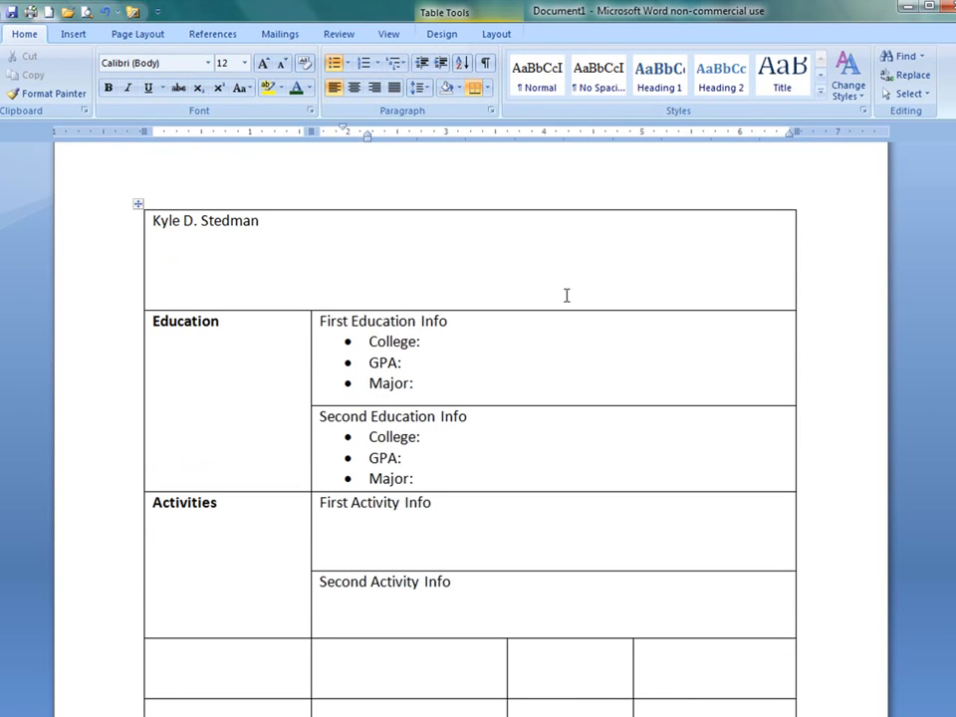
{"action": "key", "text": "Up"}
{"action": "scroll", "coordinate": [556, 411], "scroll_direction": "down", "scroll_amount": 3}
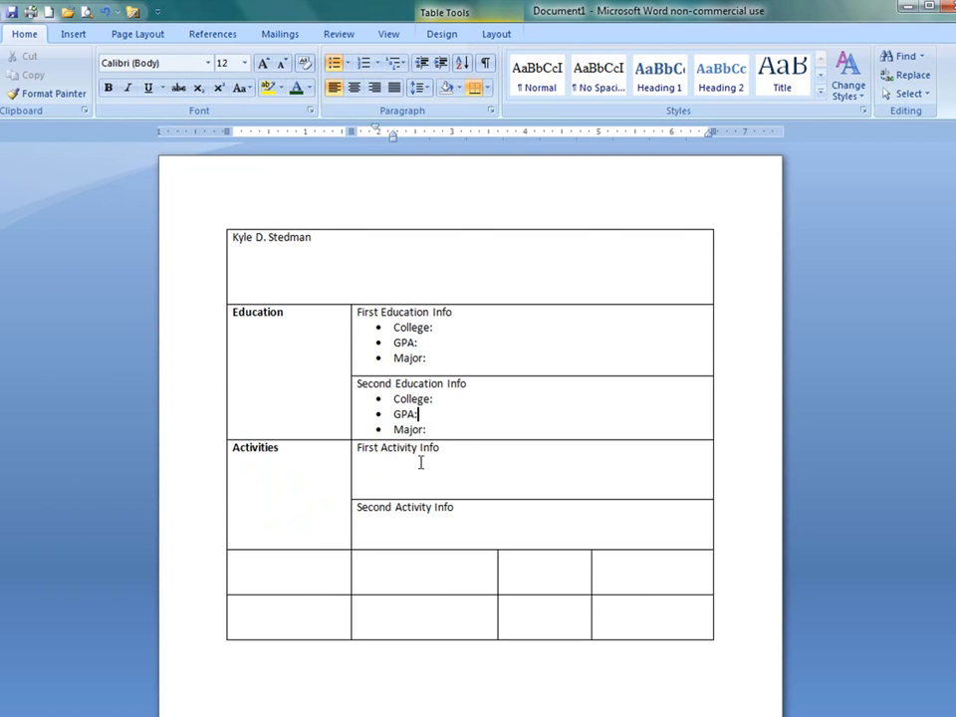
{"action": "left_click_drag", "start_coordinate": [480, 439], "coordinate": [482, 462]}
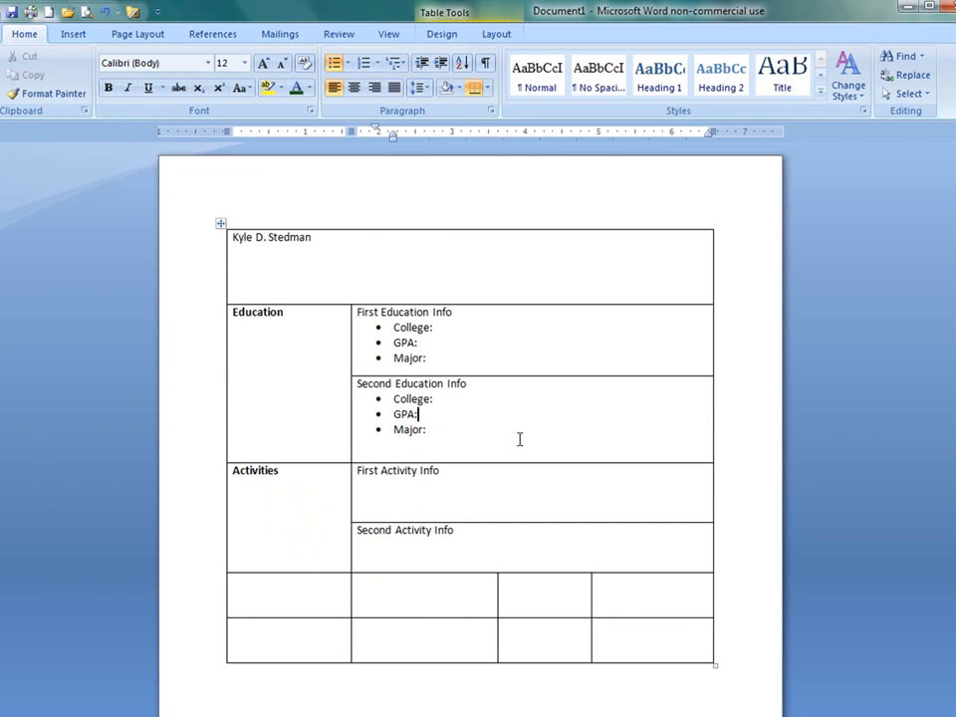
{"action": "scroll", "coordinate": [537, 448], "scroll_direction": "down", "scroll_amount": 2}
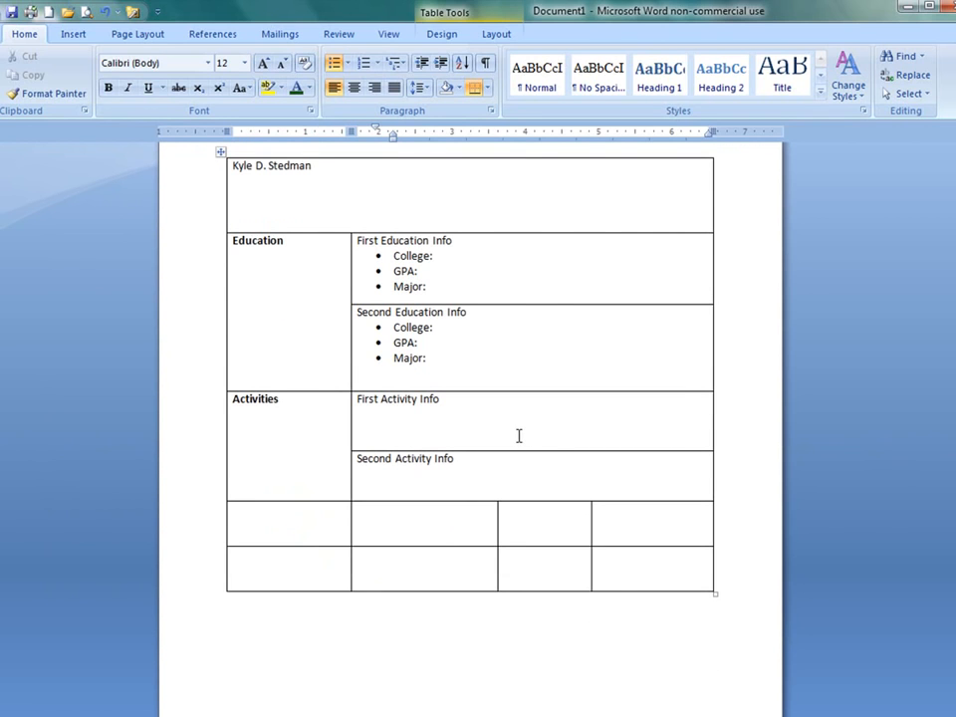
{"action": "scroll", "coordinate": [521, 434], "scroll_direction": "up", "scroll_amount": 2}
{"action": "scroll", "coordinate": [523, 434], "scroll_direction": "up", "scroll_amount": 2}
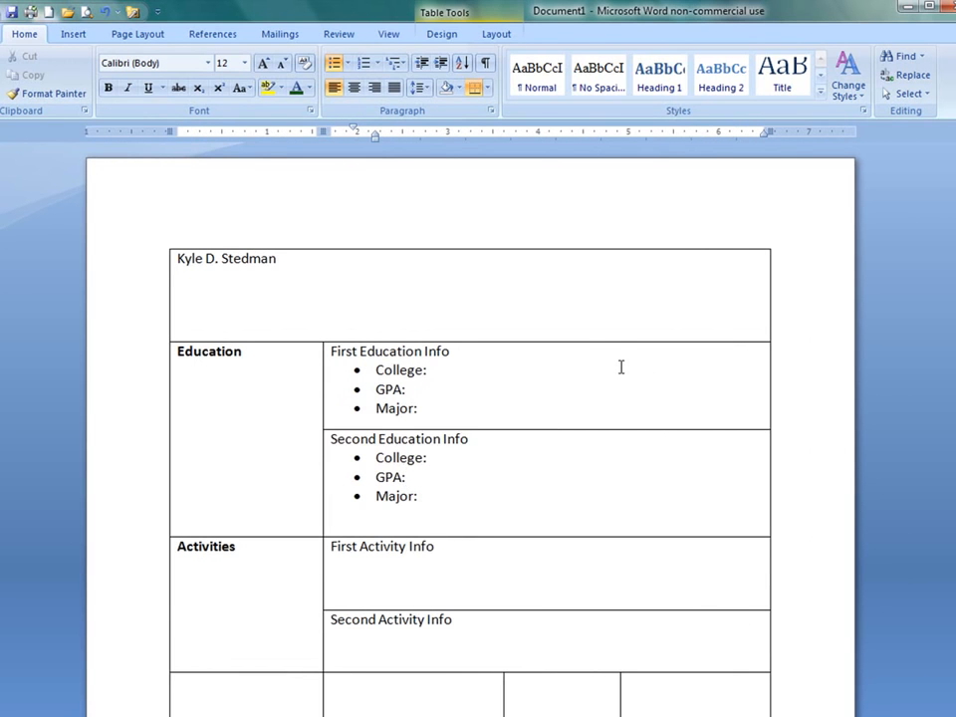
Step: Select the whole table and remove all its borders in Borders and Shading with setting None applied to Table
{"action": "left_click", "coordinate": [445, 37]}
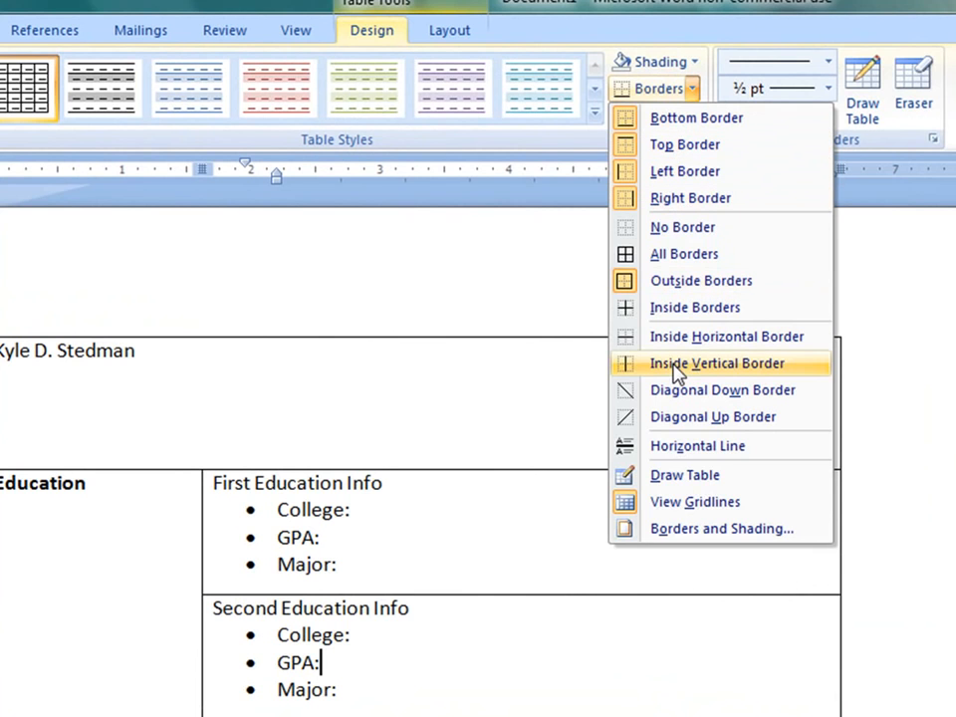
{"action": "left_click", "coordinate": [106, 401]}
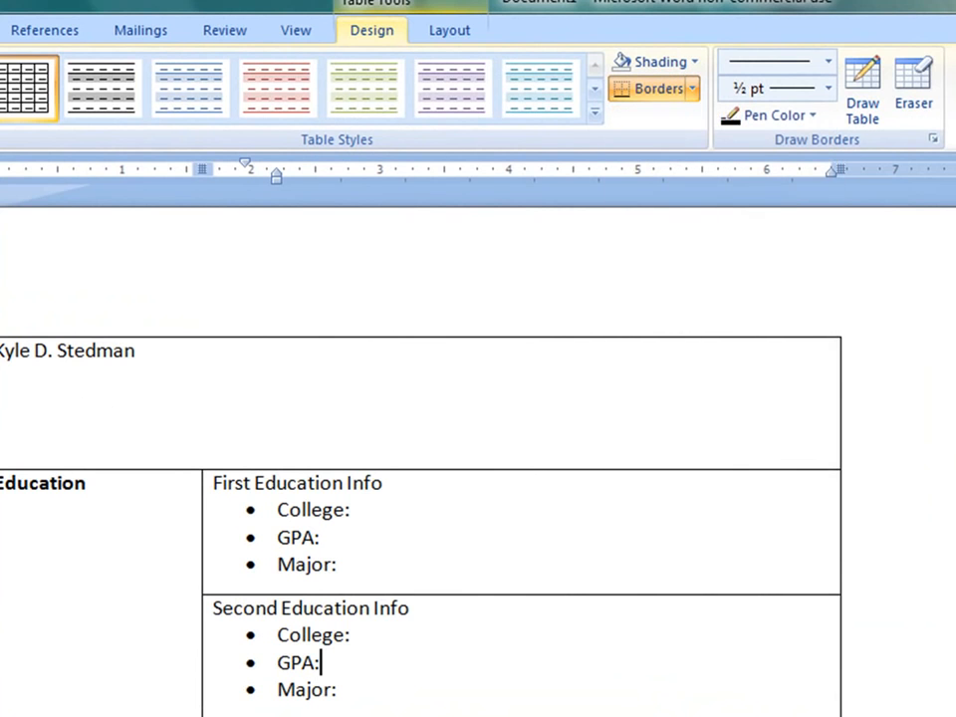
{"action": "left_click", "coordinate": [0, 327]}
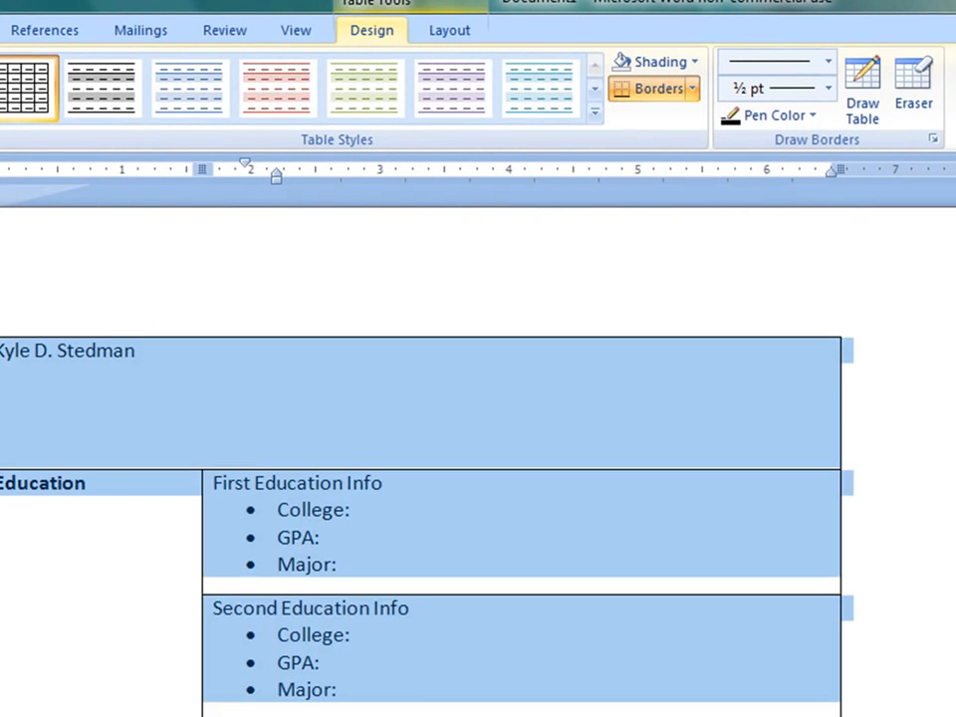
{"action": "left_click", "coordinate": [690, 89]}
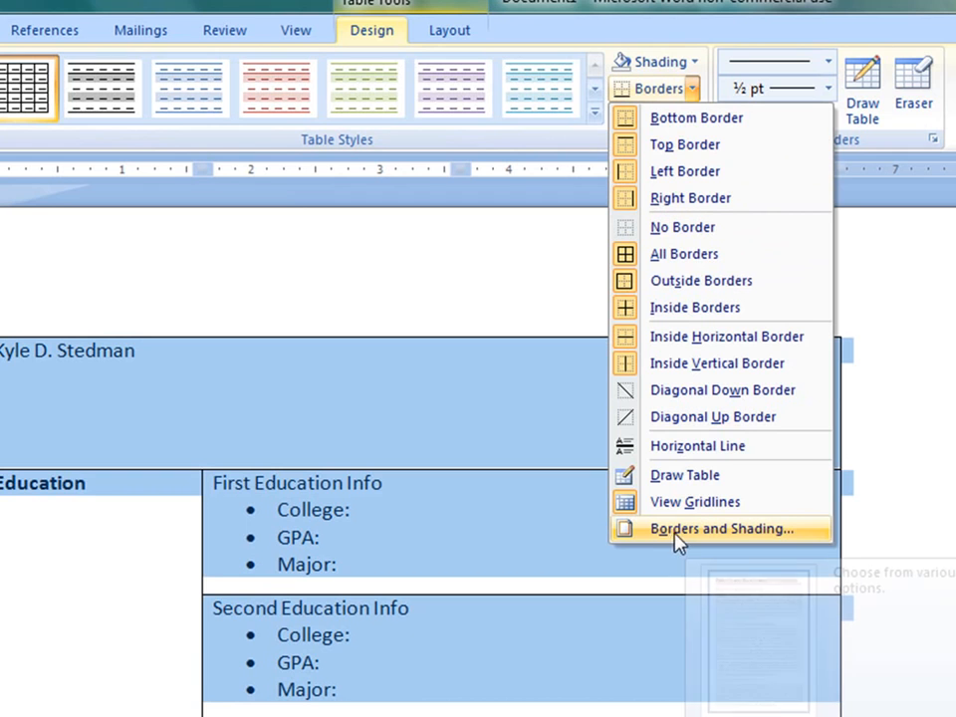
{"action": "left_click", "coordinate": [754, 537]}
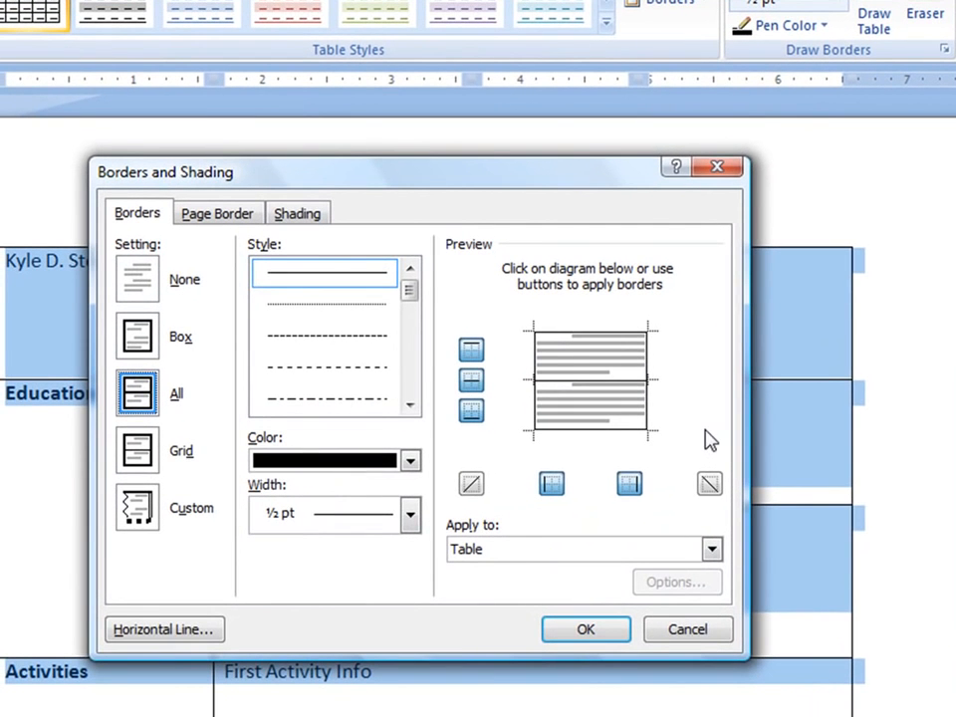
{"action": "left_click", "coordinate": [137, 284]}
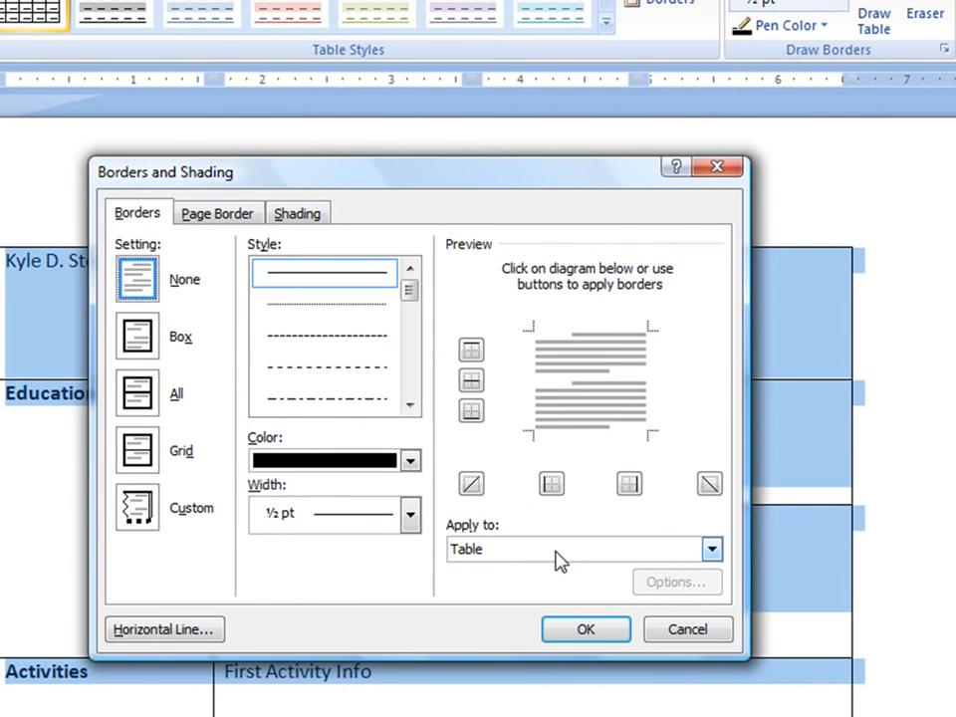
{"action": "left_click", "coordinate": [517, 558]}
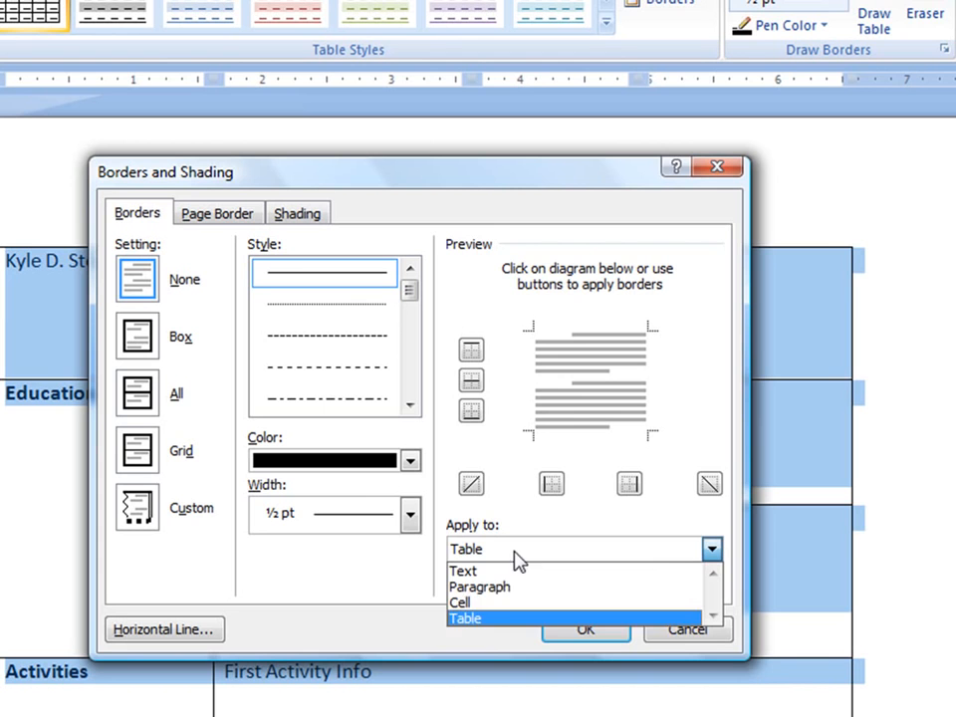
{"action": "left_click", "coordinate": [483, 618]}
{"action": "left_click", "coordinate": [583, 629]}
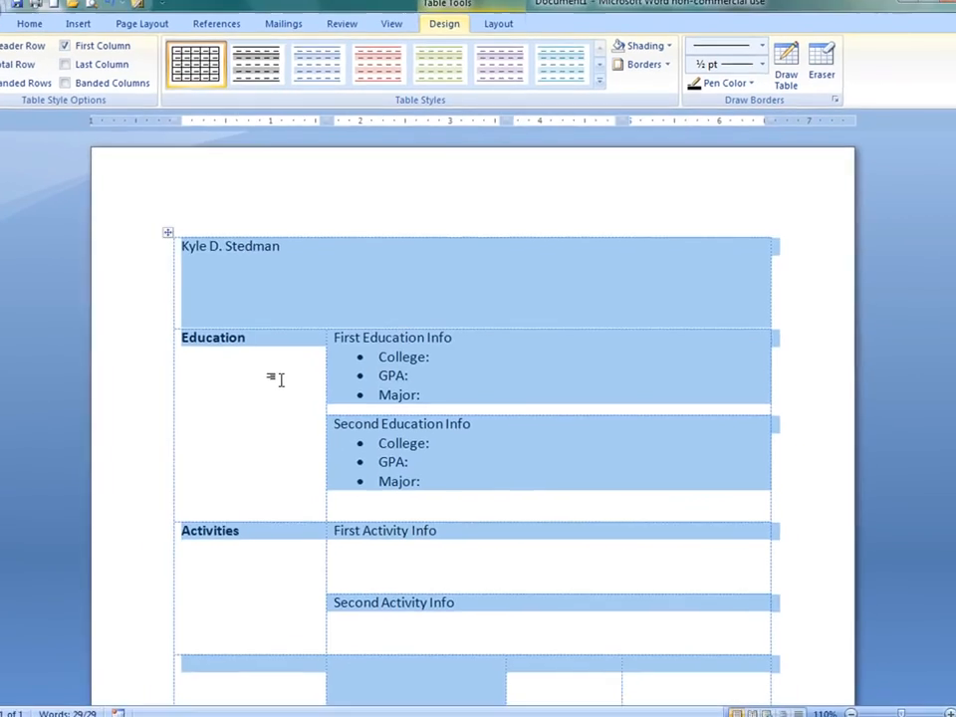
Step: Increase the height of the First Education Info row to add space below its bullets
{"action": "left_click", "coordinate": [280, 379]}
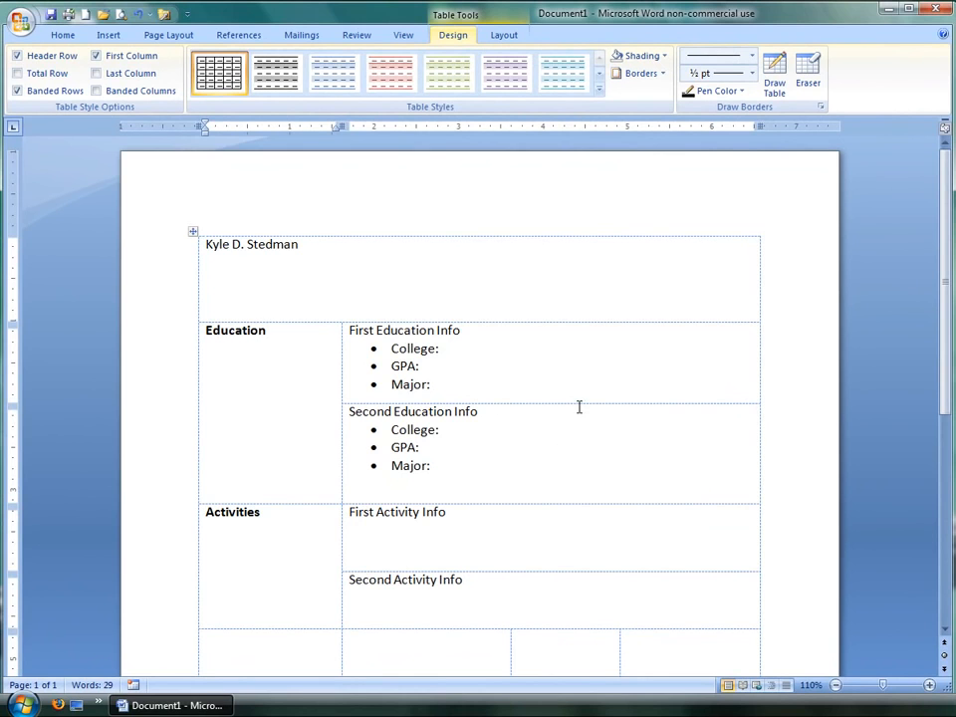
{"action": "left_click_drag", "start_coordinate": [580, 403], "coordinate": [582, 415]}
{"action": "mouse_move", "coordinate": [341, 405]}
{"action": "left_mouse_down"}
{"action": "mouse_move", "coordinate": [294, 399]}
{"action": "mouse_move", "coordinate": [341, 399]}
{"action": "left_mouse_up"}
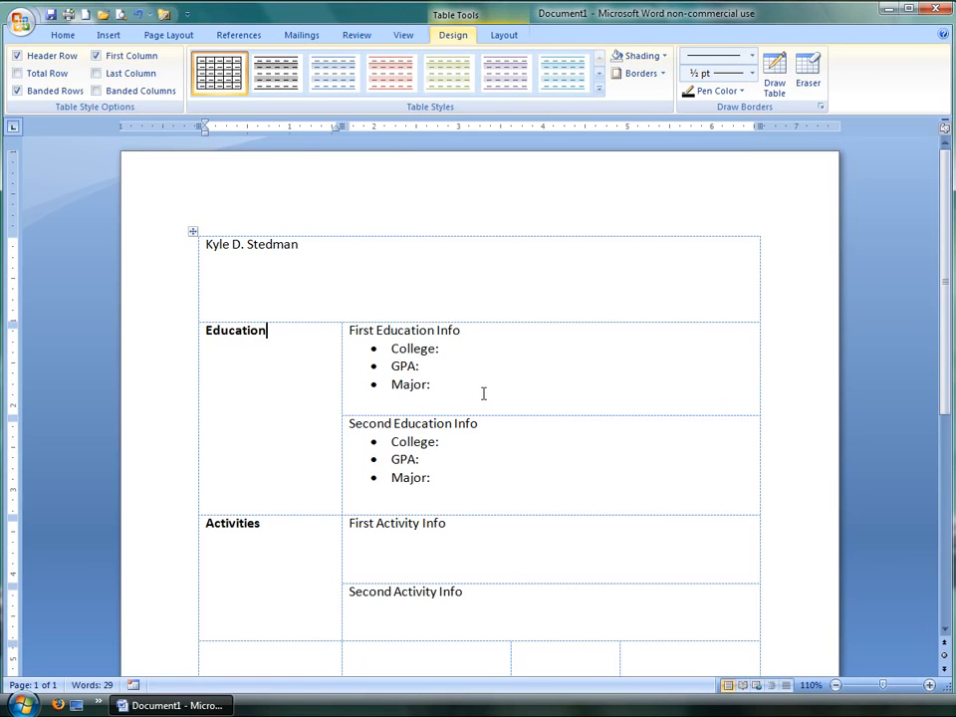
Step: Open Print Preview to examine the borderless résumé layout, then close the preview
{"action": "left_click", "coordinate": [24, 29]}
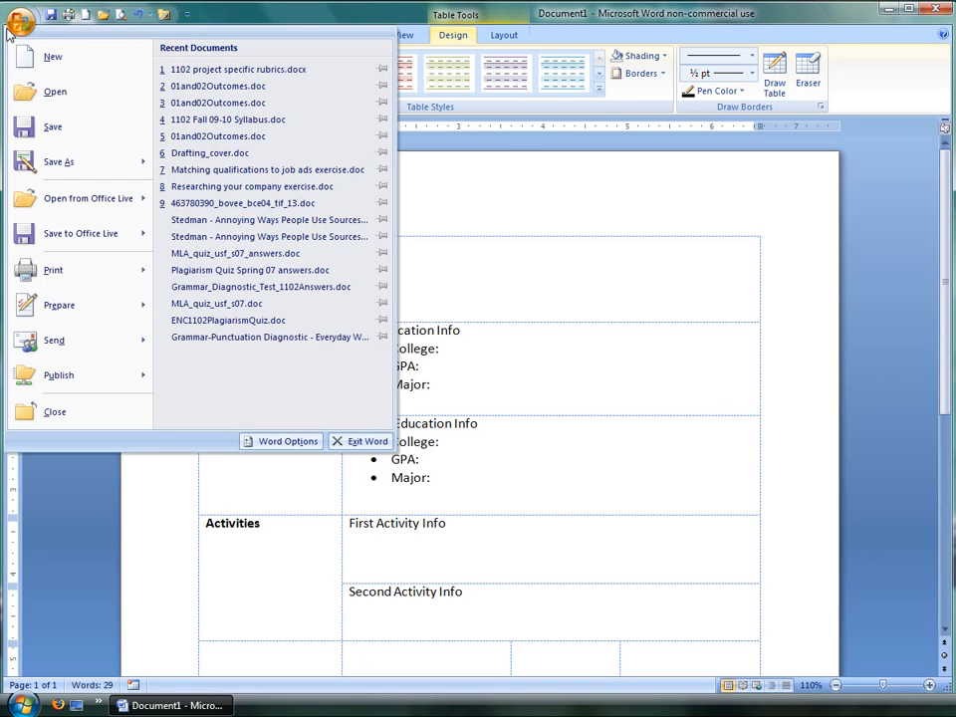
{"action": "mouse_move", "coordinate": [71, 279]}
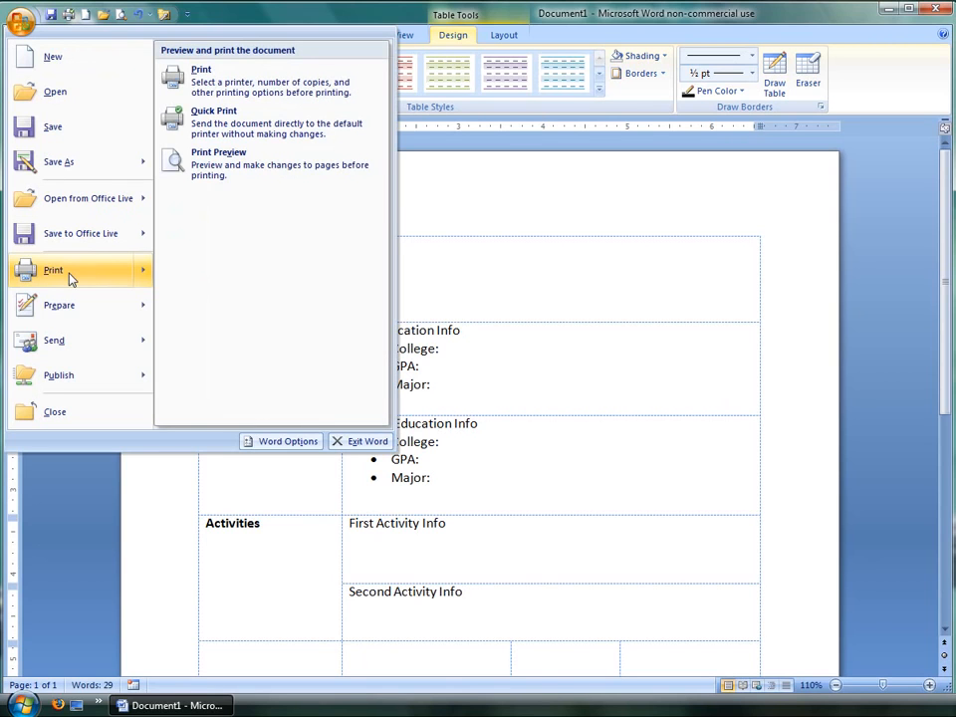
{"action": "left_click", "coordinate": [291, 172]}
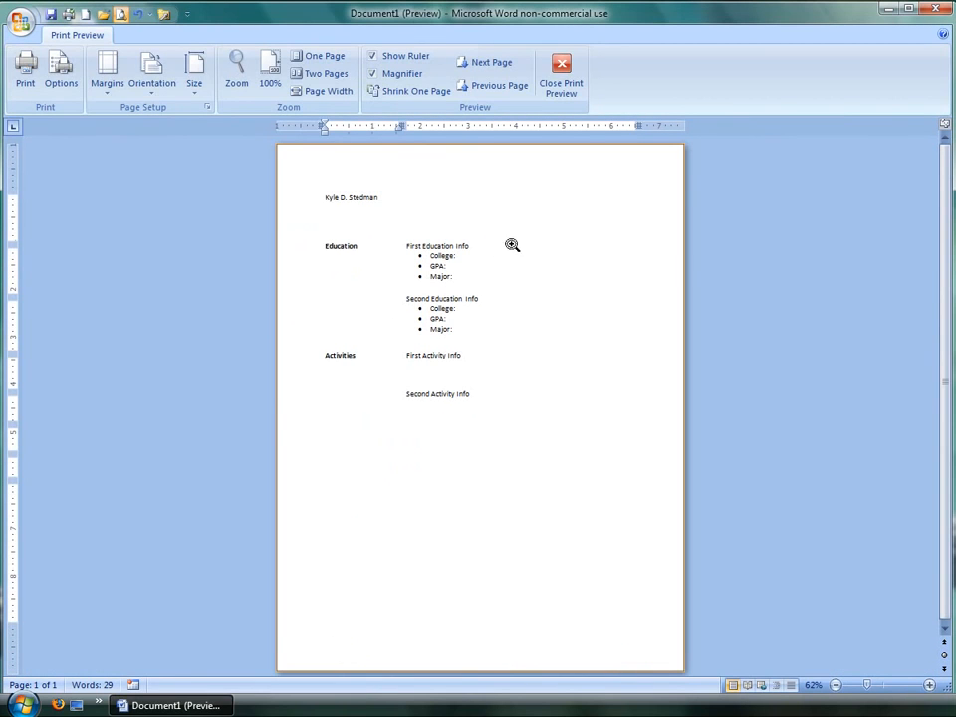
{"action": "left_click", "coordinate": [562, 69]}
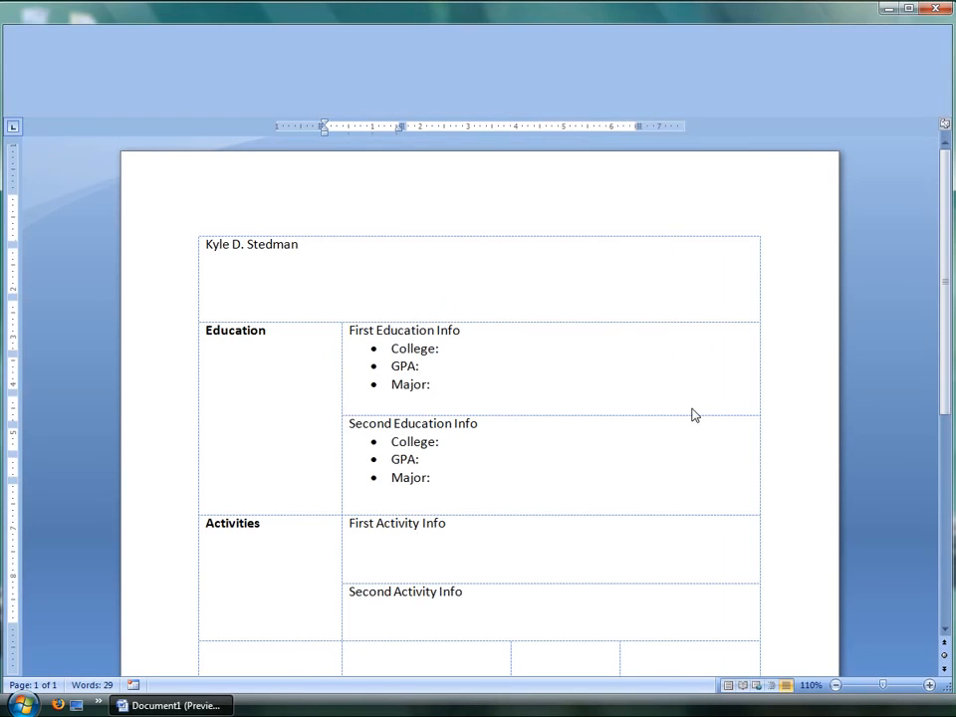